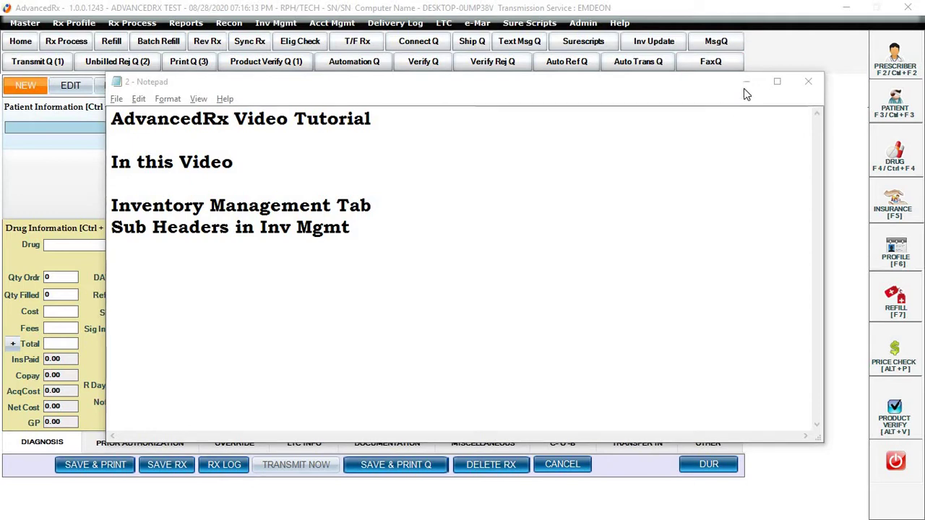
Minimize the Notepad notes and open the Vendor Master form from inventory management.
left_click(746, 81)
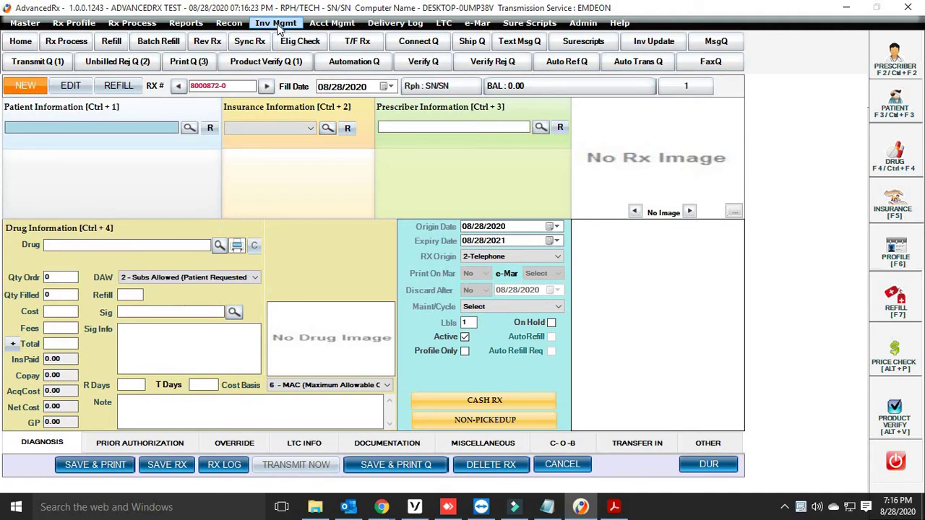
left_click(277, 25)
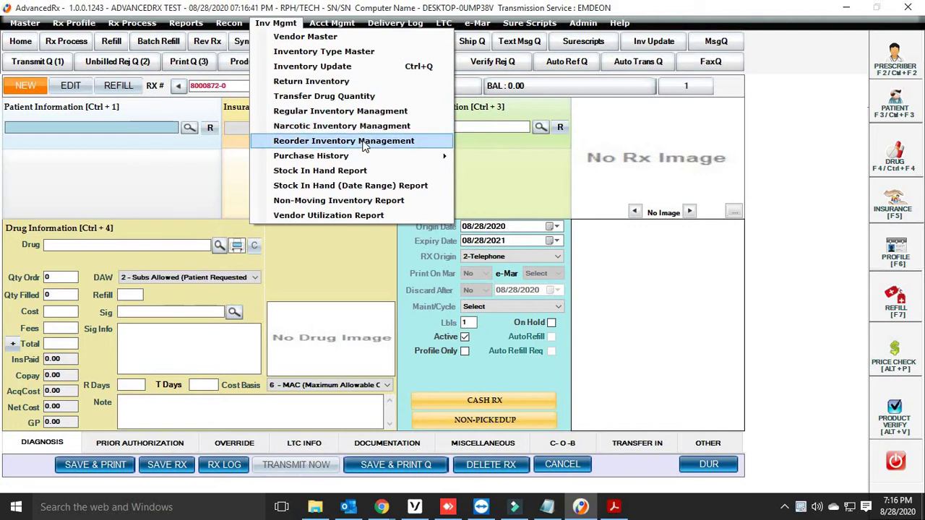
mouse_move(333, 162)
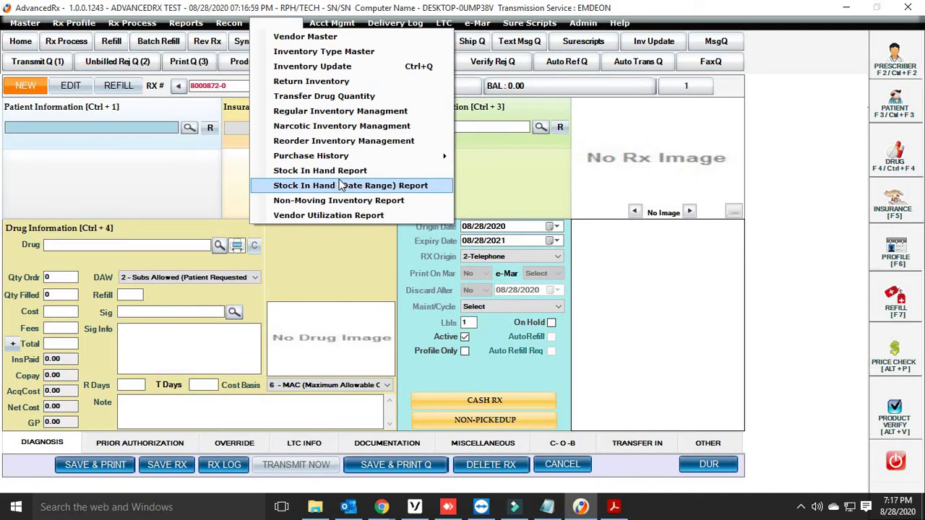
left_click(310, 36)
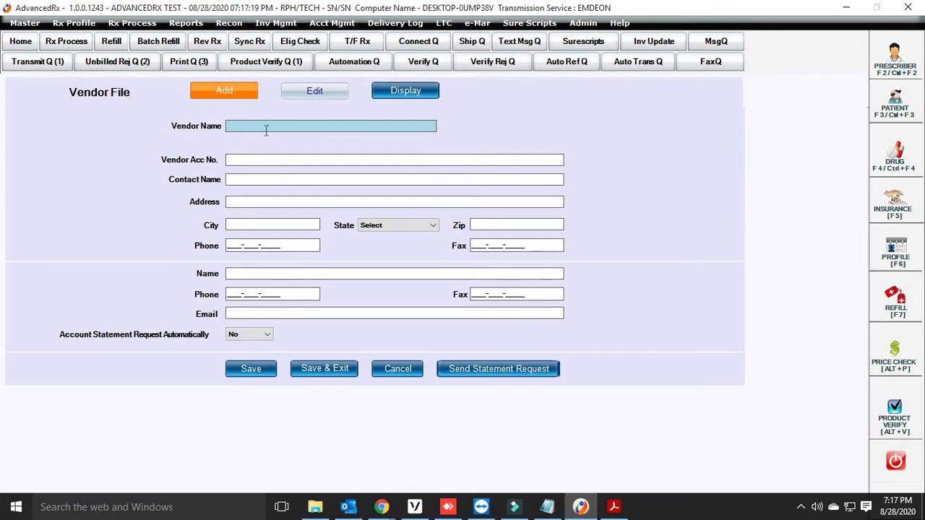
Go through the vendor form's account number, contact name, address and city fields and the automatic account statement request options.
left_click(295, 158)
left_click(278, 180)
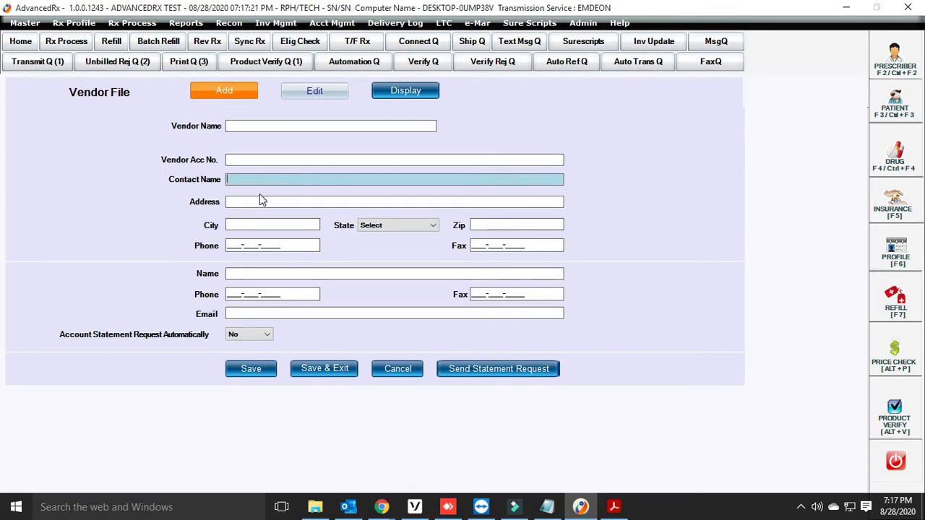
left_click(260, 201)
left_click(282, 228)
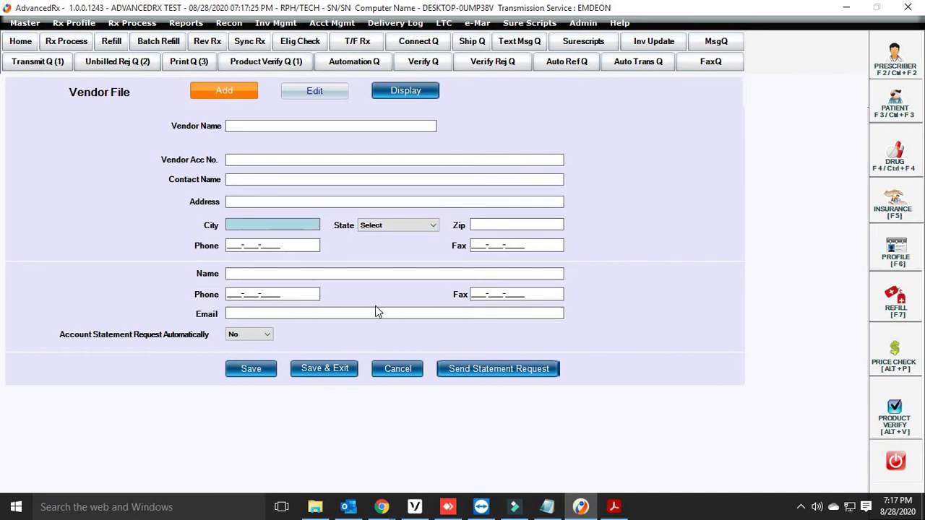
left_click(263, 333)
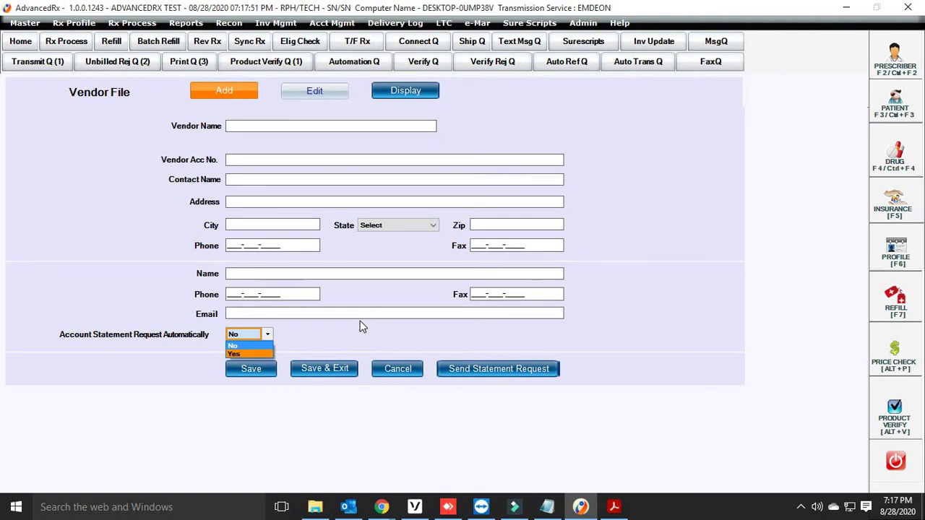
left_click(288, 26)
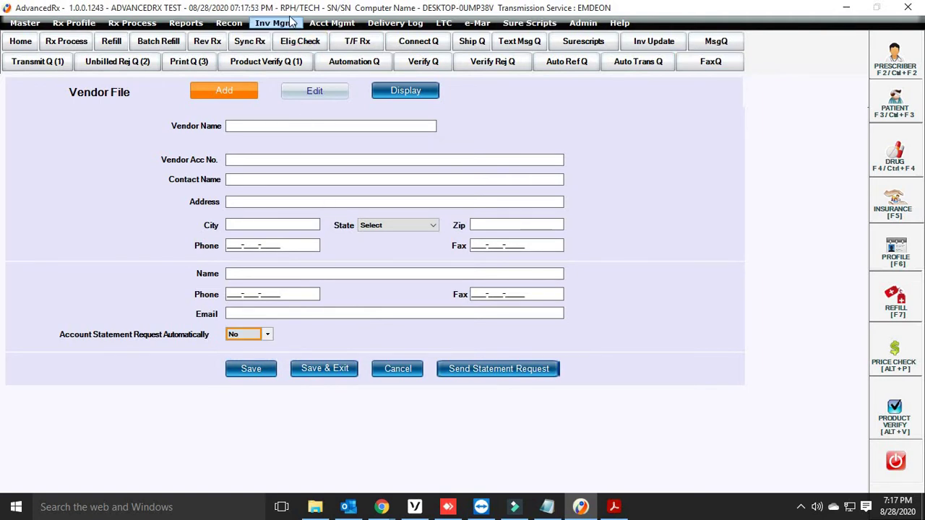
Open the Inventory Type Master form and look at its description field.
left_click(291, 24)
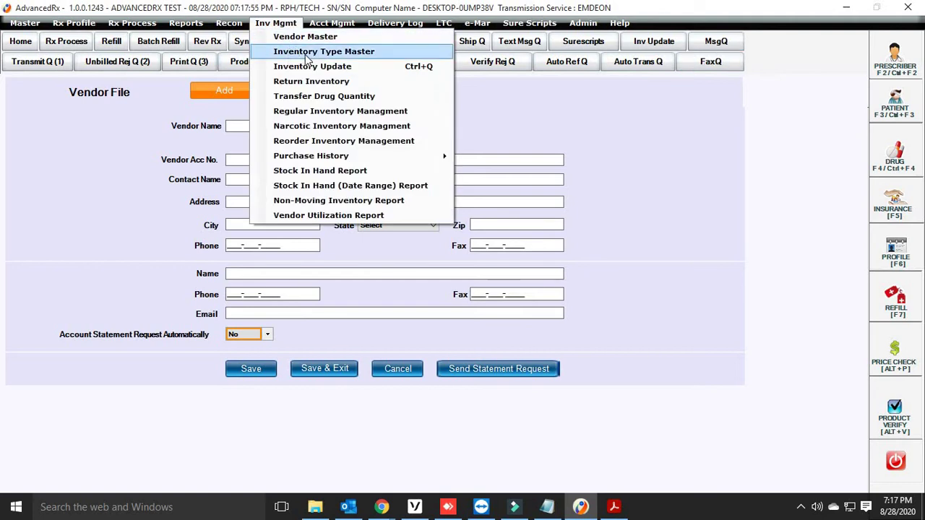
left_click(307, 54)
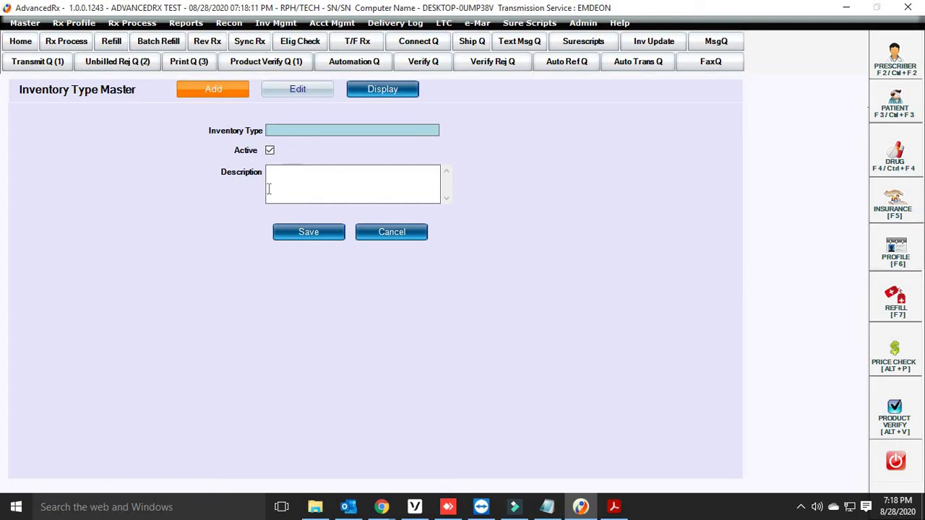
left_click(307, 187)
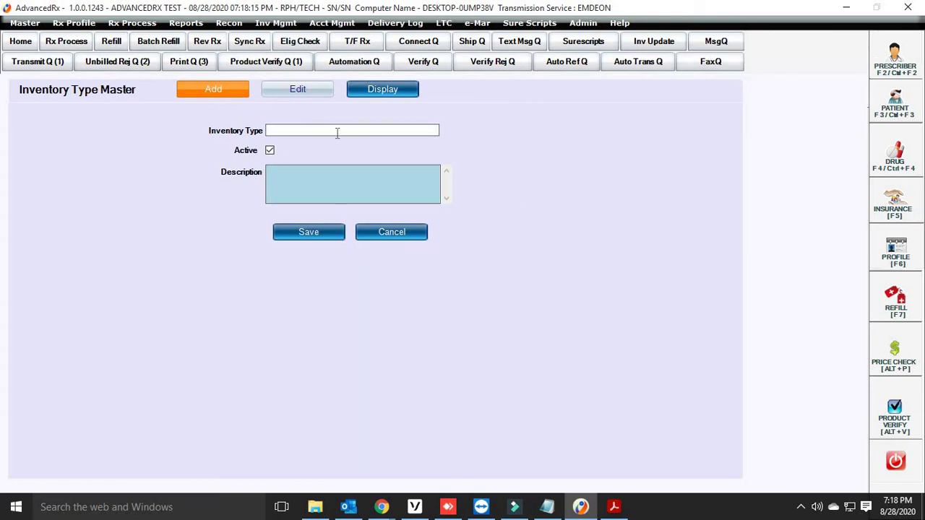
Open the Inventory Update form and view the available vendors.
left_click(277, 25)
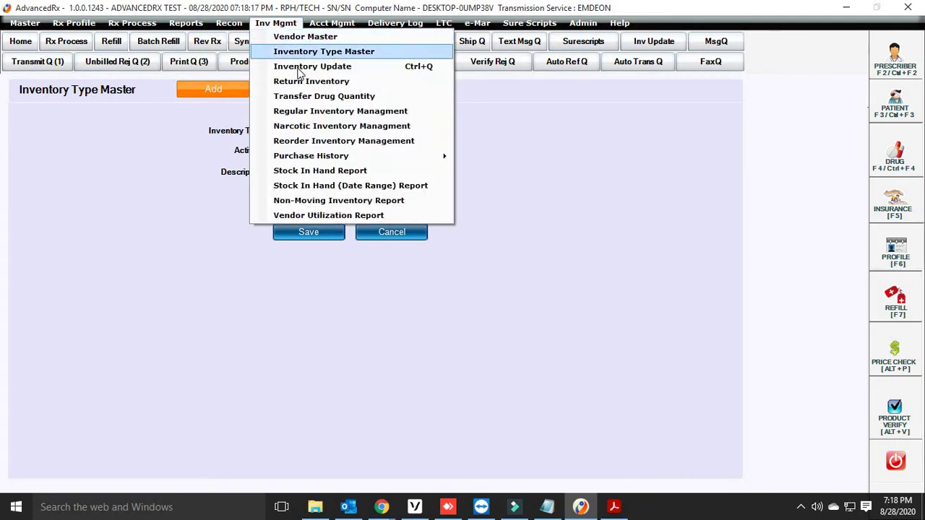
left_click(299, 68)
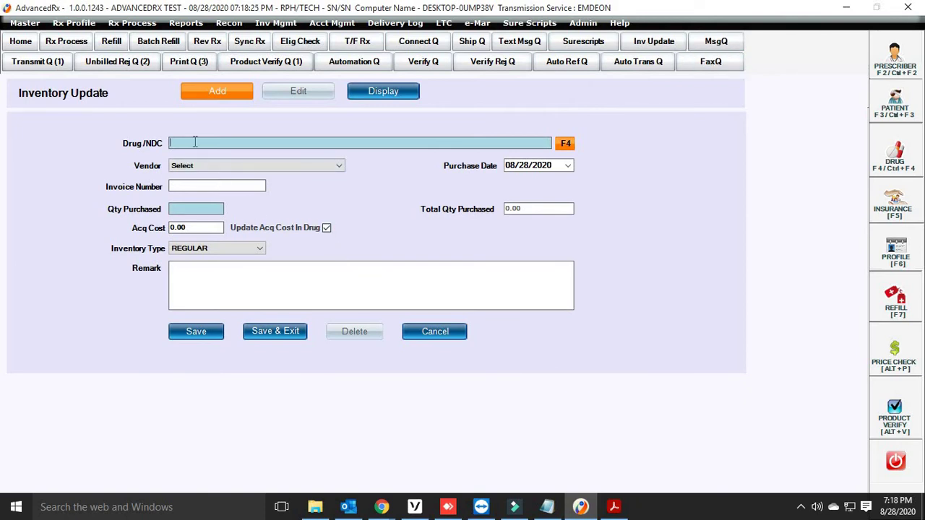
left_click(302, 164)
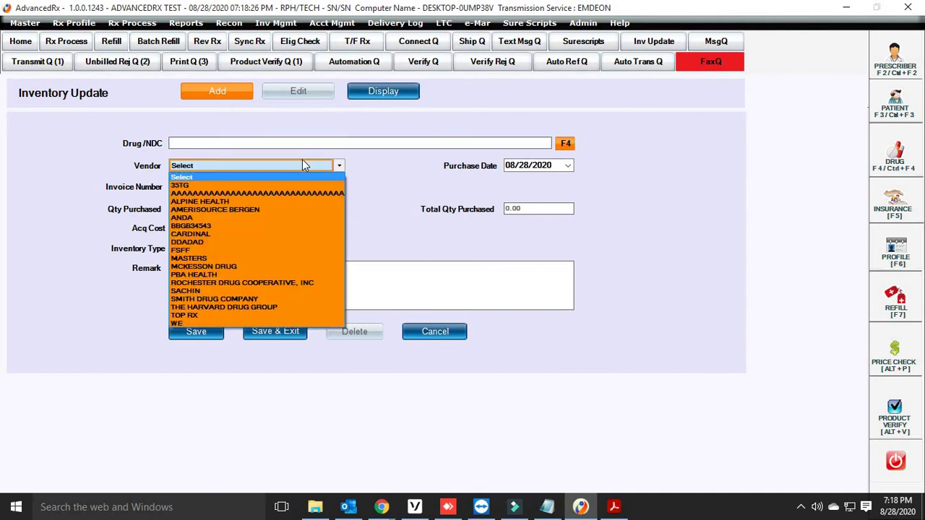
left_click(412, 183)
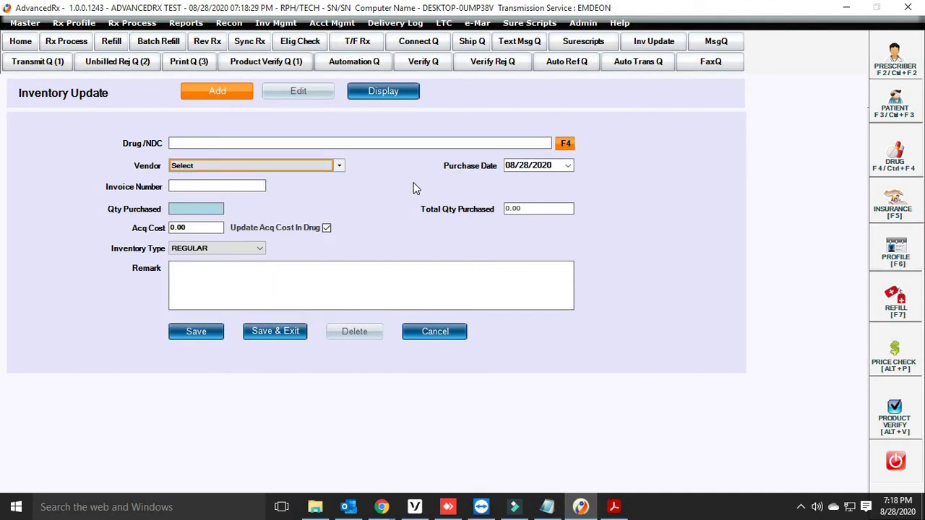
Go through the invoice number, quantity purchased, inventory type, remark and purchase date fields of the inventory update form.
left_click(232, 186)
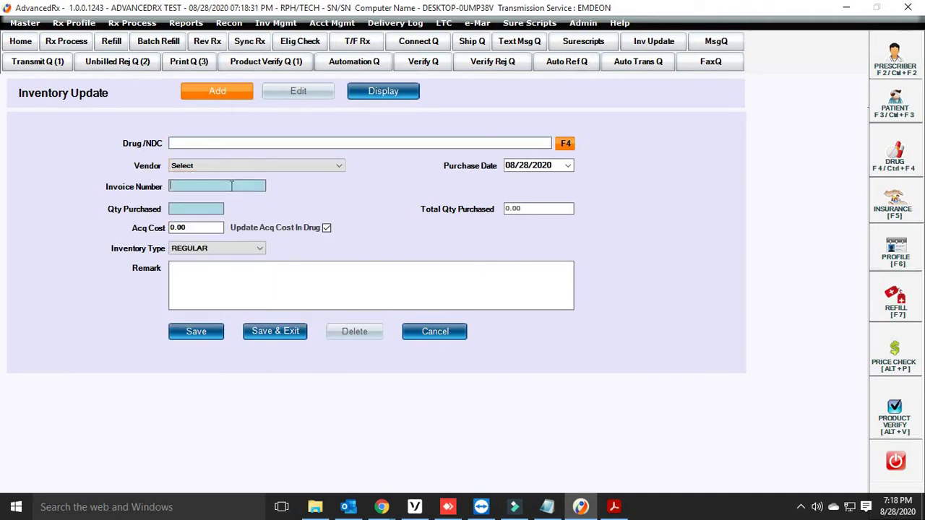
left_click(189, 210)
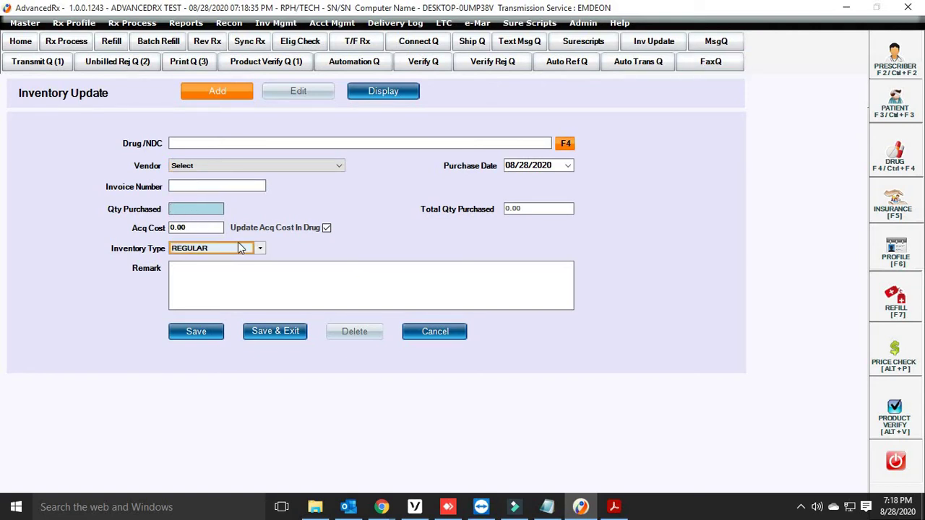
left_click(245, 248)
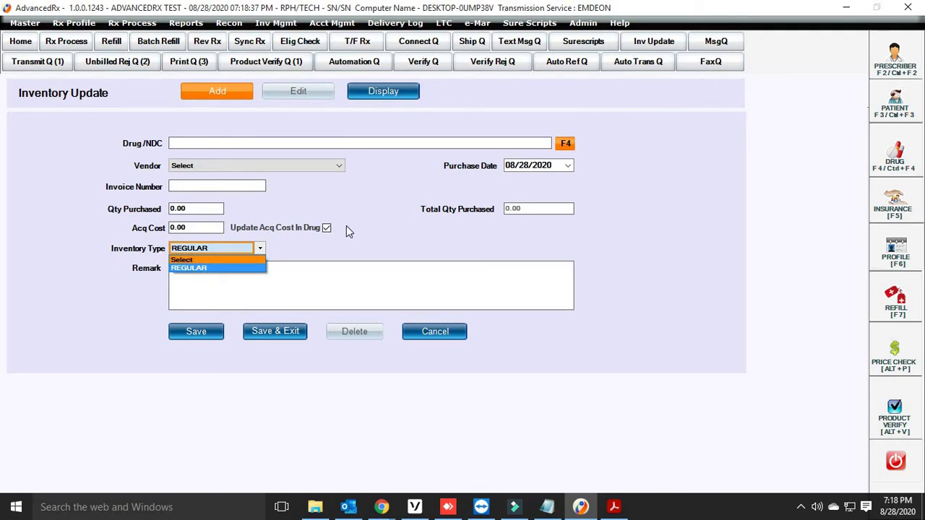
key("Return")
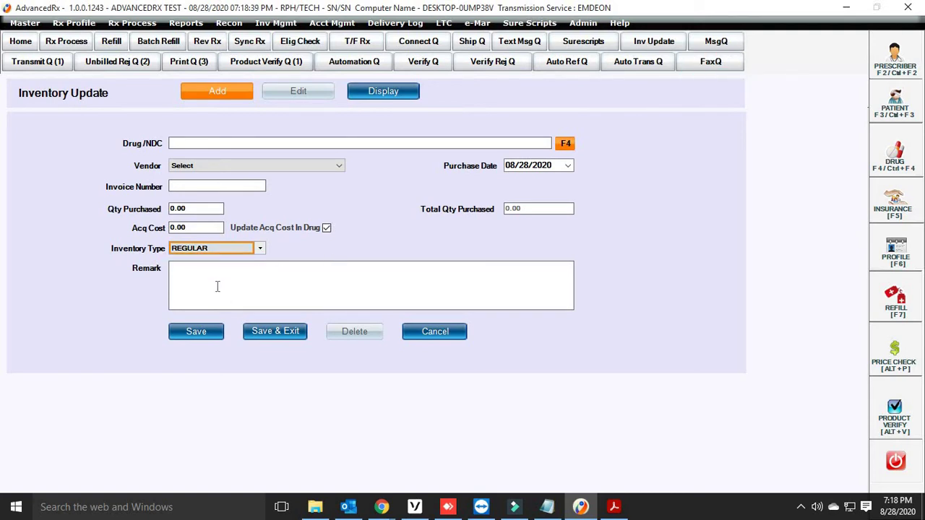
left_click(217, 287)
left_click(550, 165)
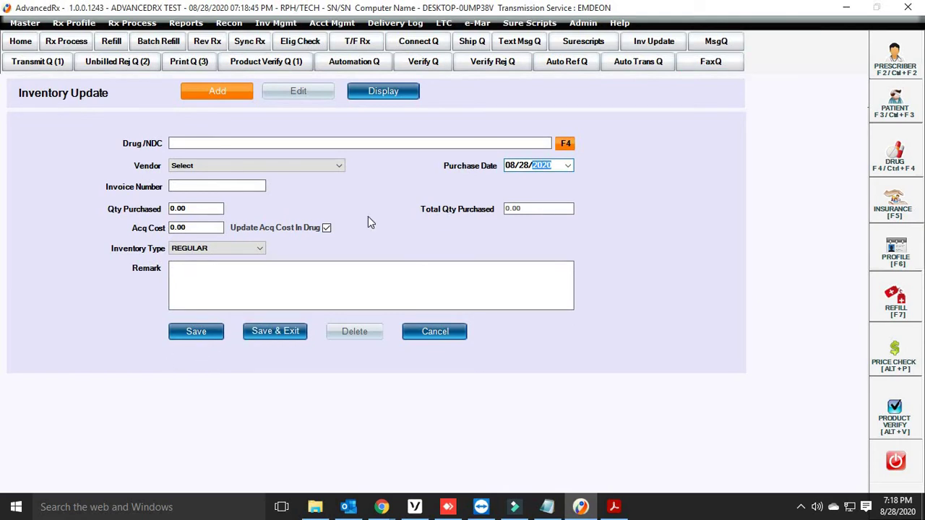
Search the inventory update records for "AM" and display the entries for AMOXICILLIN 250 MG CAPSULE.
left_click(385, 92)
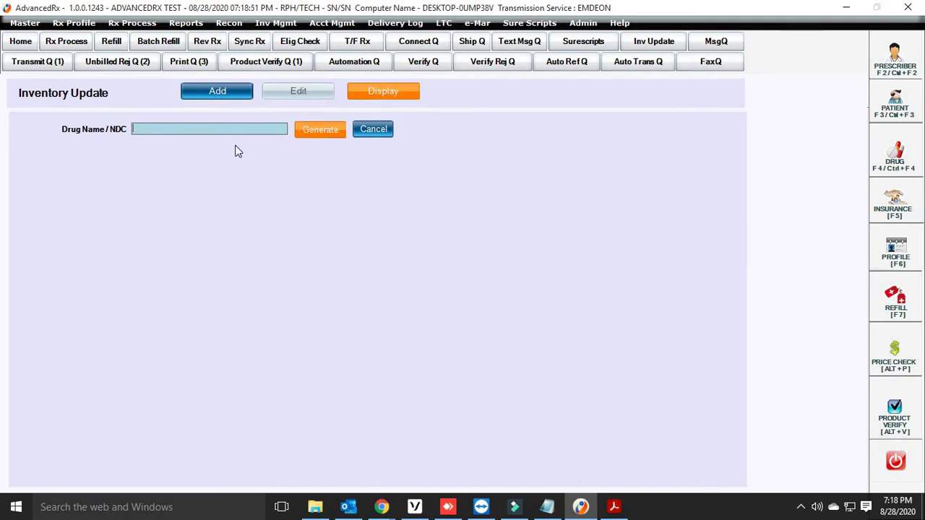
left_click(309, 131)
left_click(463, 330)
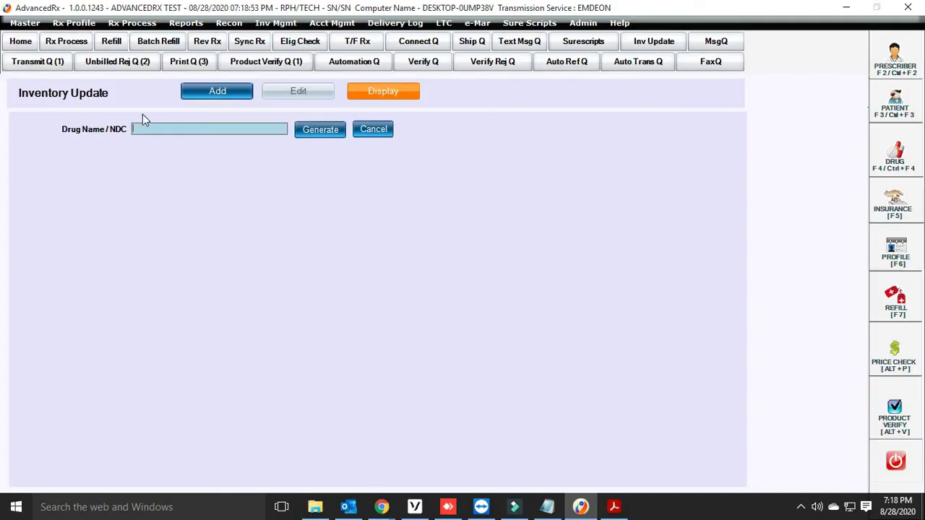
type("AM")
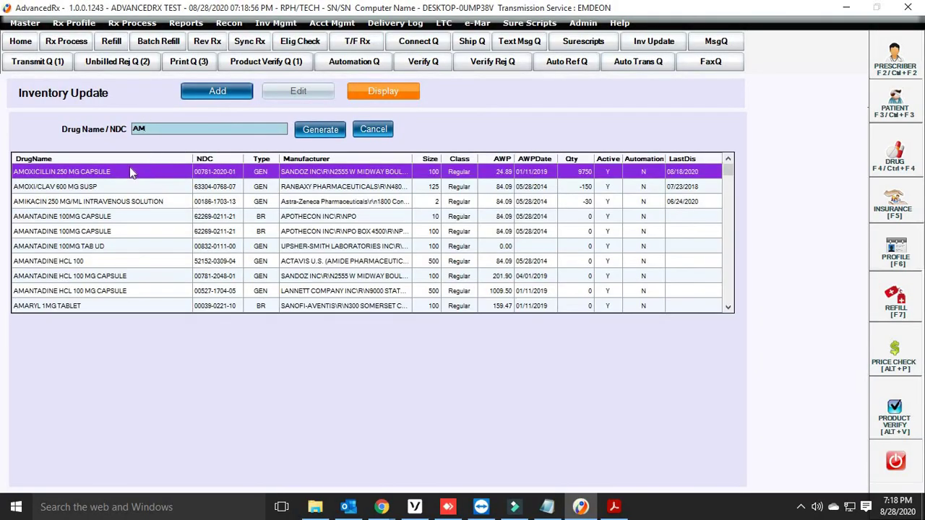
left_click(243, 157)
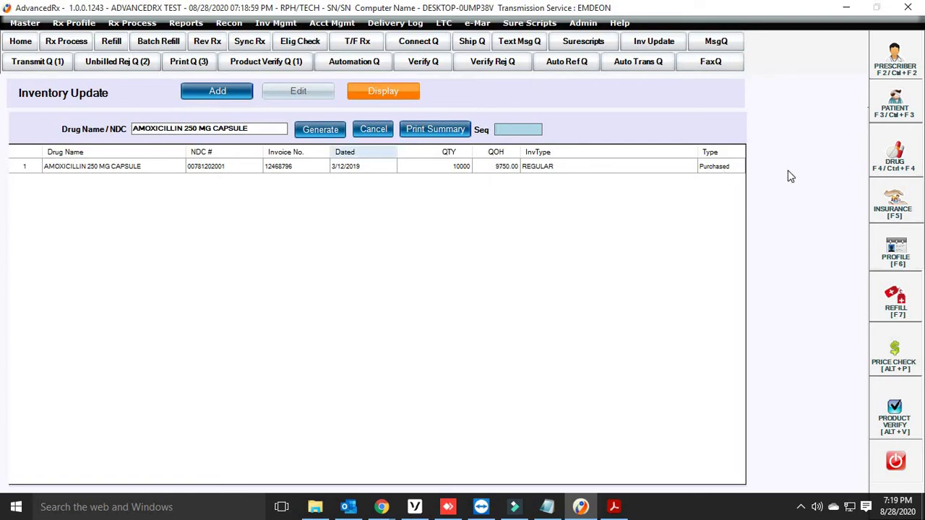
left_click(174, 67)
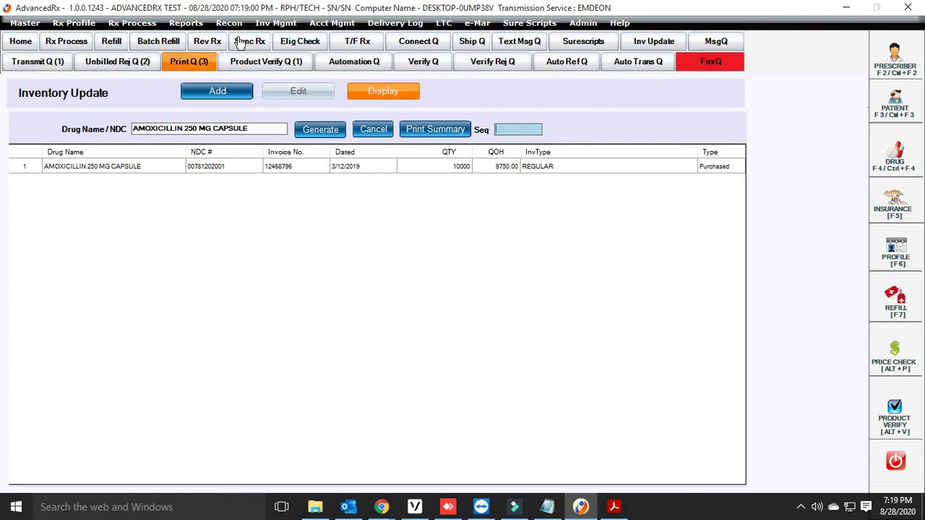
Open Inventory Return, search for "AMA" and try to display the records for AMANTADINE 100MG CAPSULE.
left_click(276, 23)
left_click(295, 82)
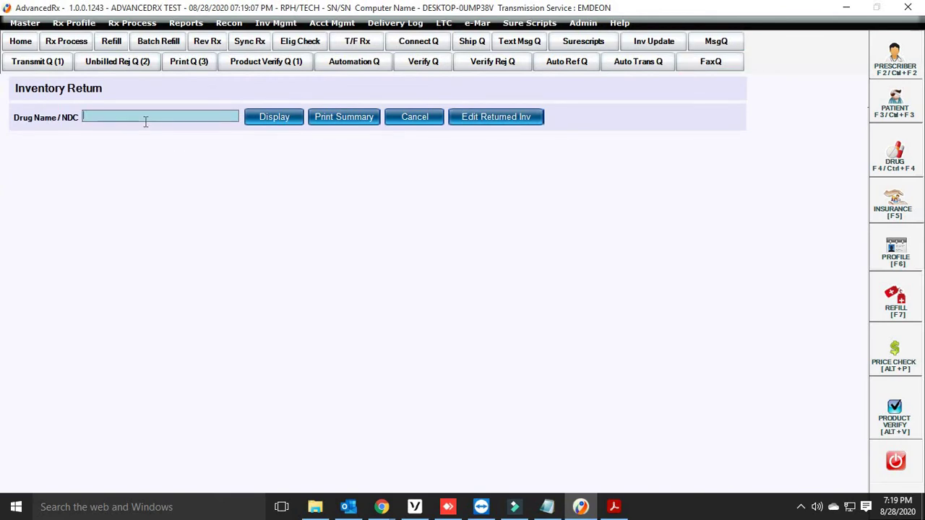
type("AM")
left_click(106, 157)
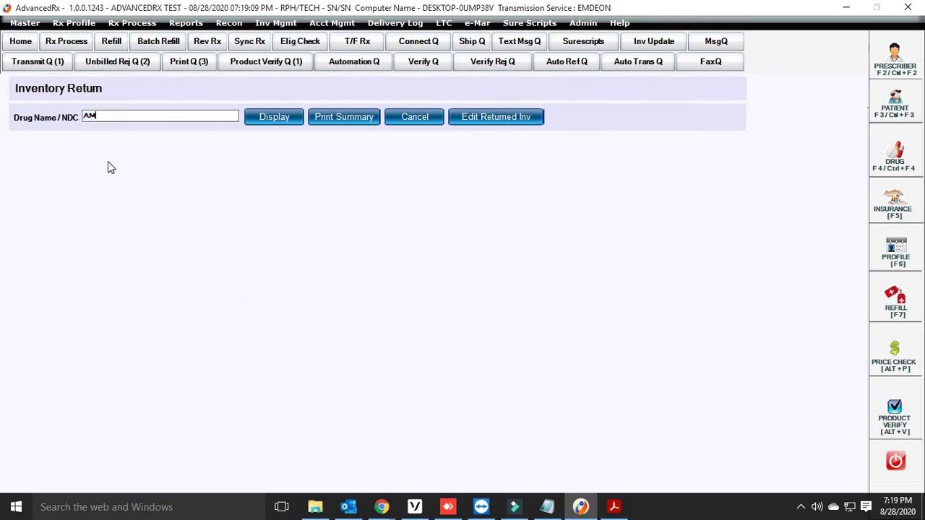
type("A")
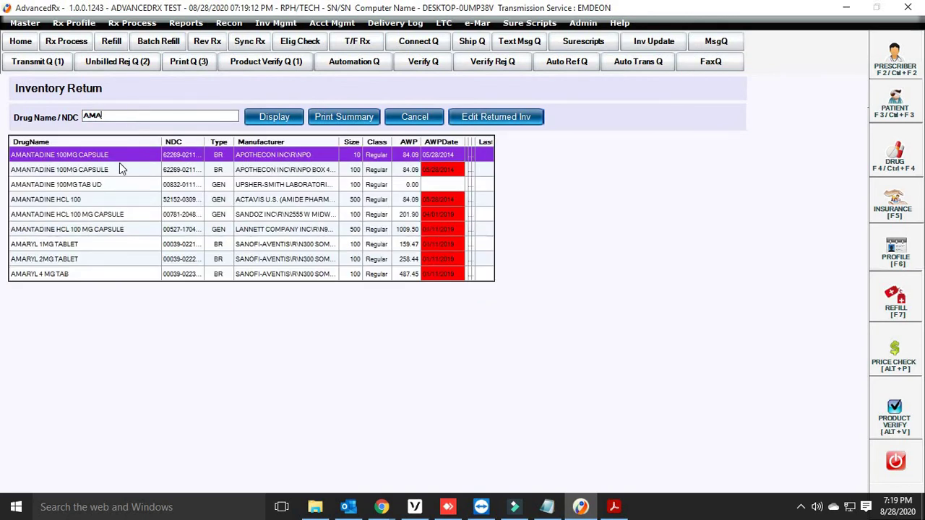
left_click(128, 158)
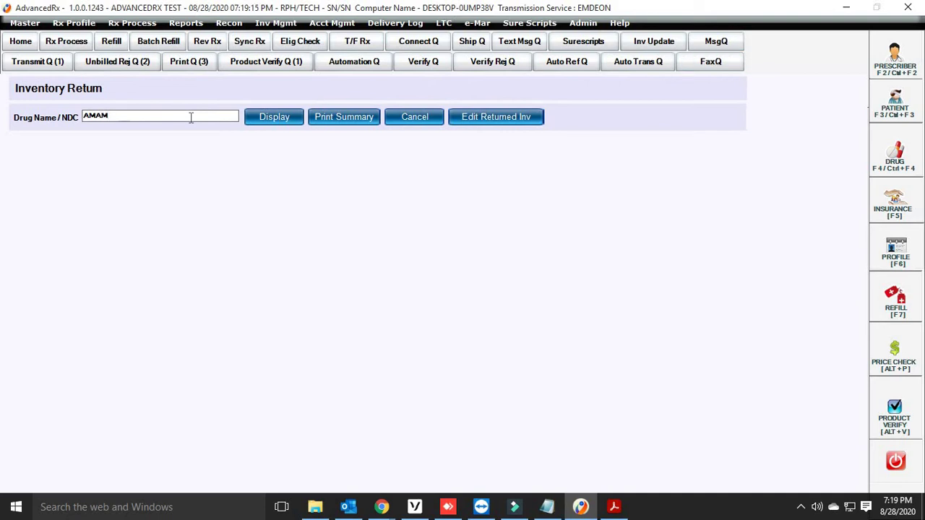
key("Return")
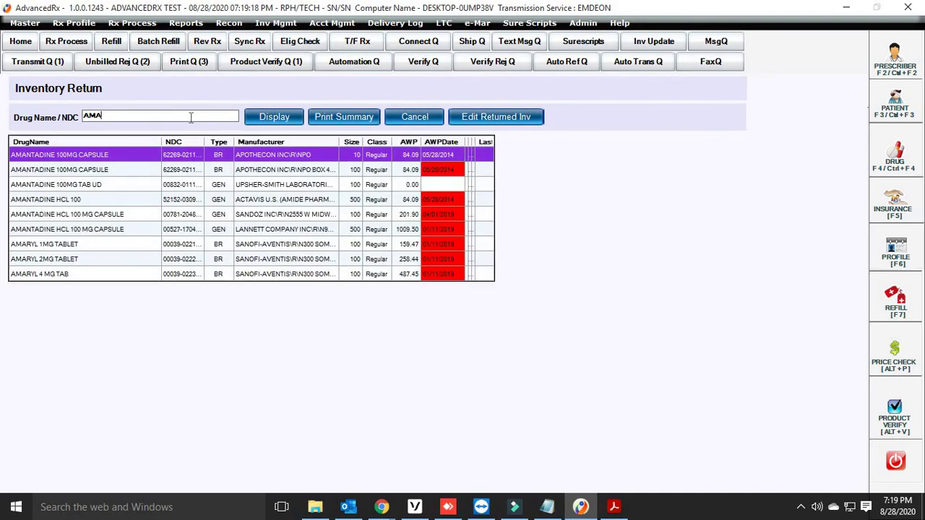
key("Return")
left_click(262, 121)
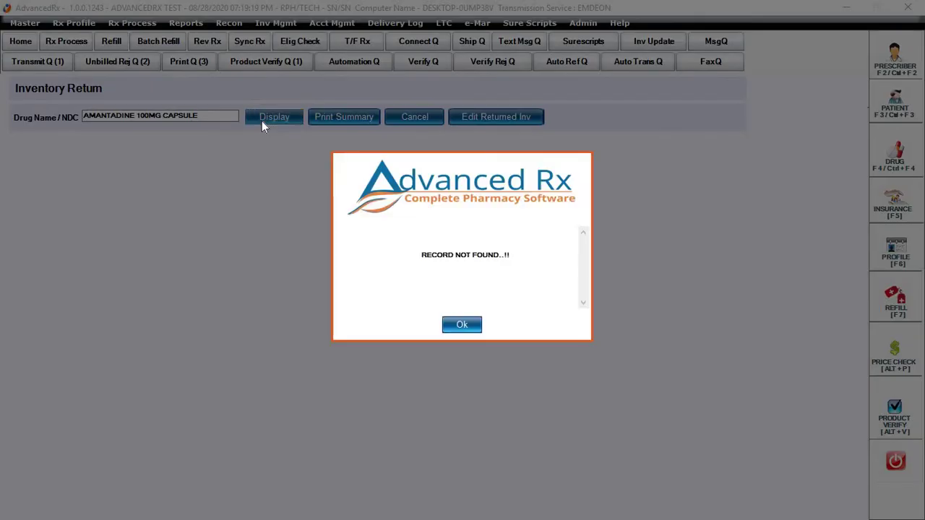
left_click(462, 325)
Search for "AMO" in Inventory Return and display the records for AMOXICILLIN 250 MG CAPSULE.
key("BackSpace")
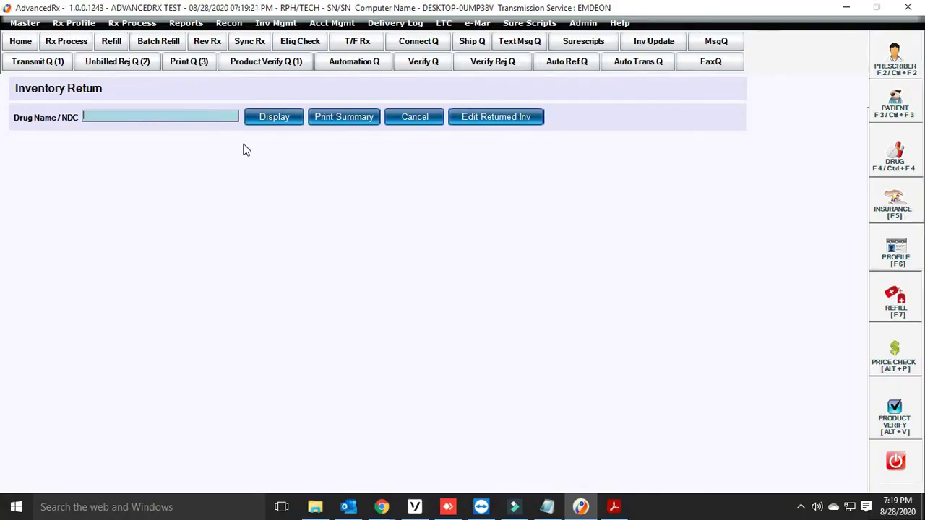
type("AMO")
key("Return")
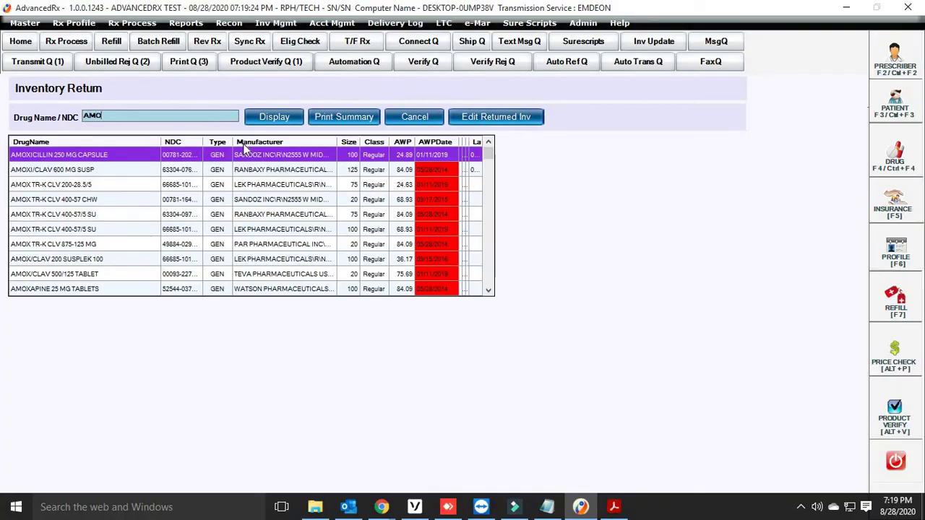
key("Return")
left_click(282, 119)
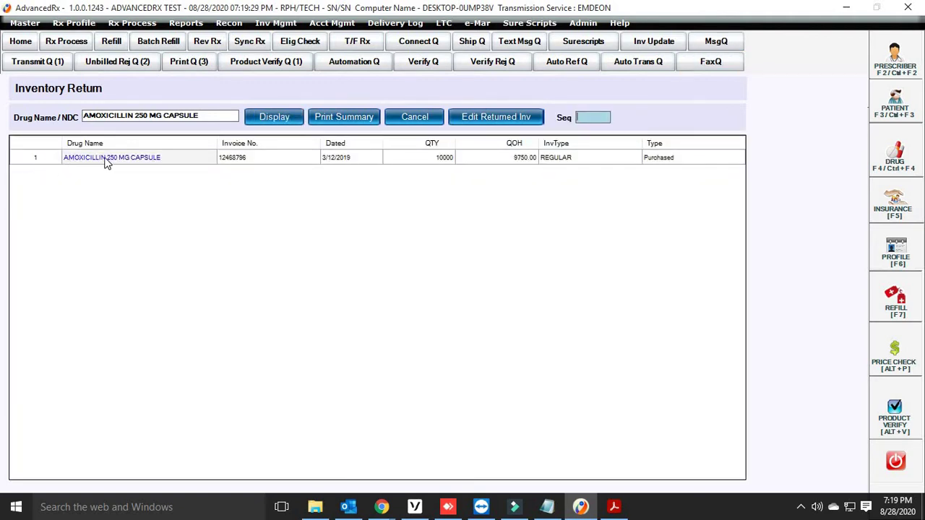
left_click(499, 121)
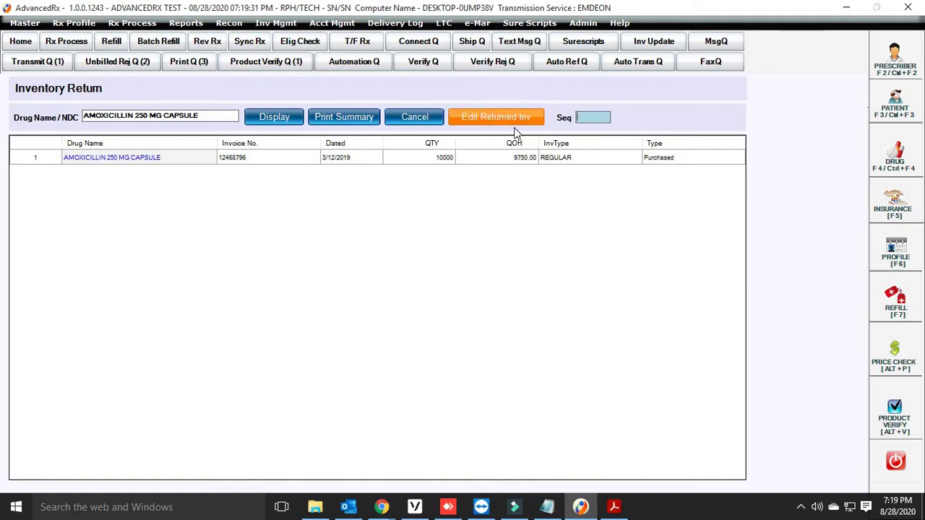
Look up the returned inventory entries for AMOXICILLIN 250 MG CAPSULE and open the Transfer Drug Quantity form.
left_click(496, 117)
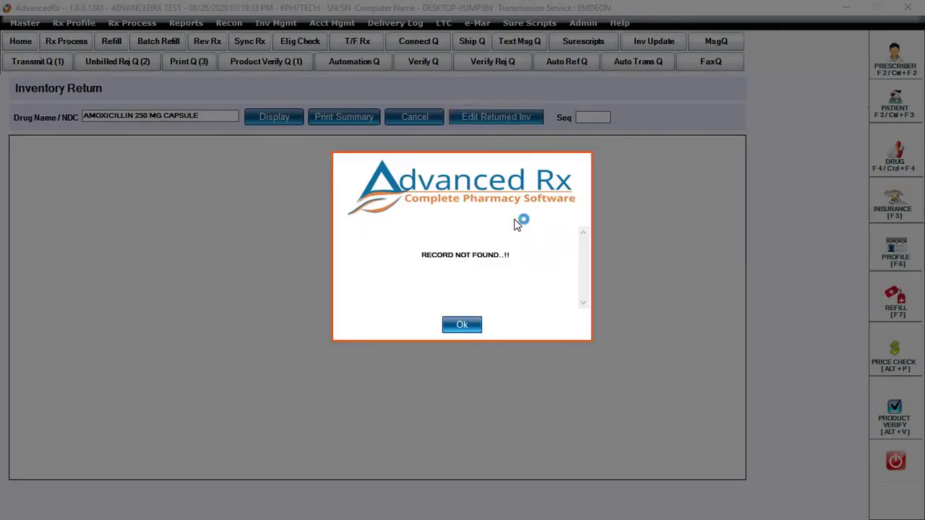
left_click(462, 327)
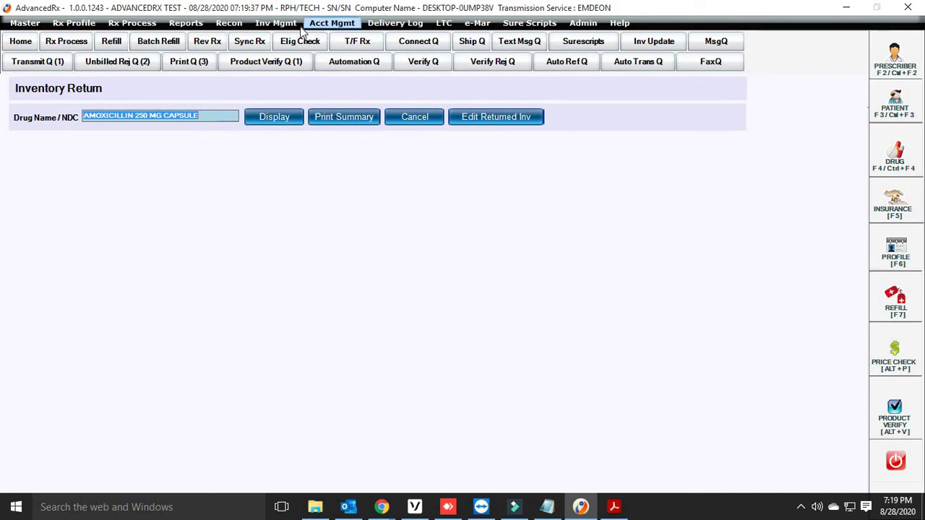
left_click(276, 24)
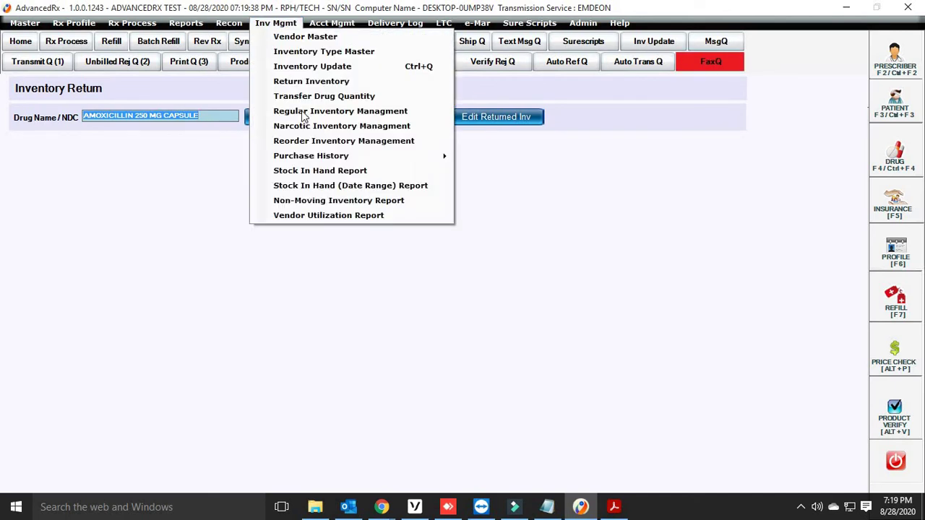
left_click(340, 96)
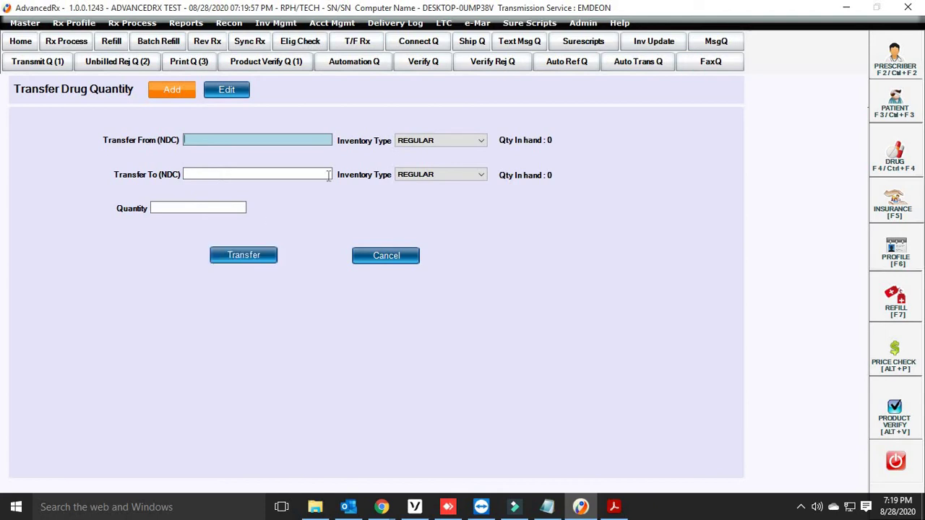
Display all drugs in Regular Inventory Management and view the transaction details of 1 PLUS 1 F TOPICAL CREAM.
left_click(274, 23)
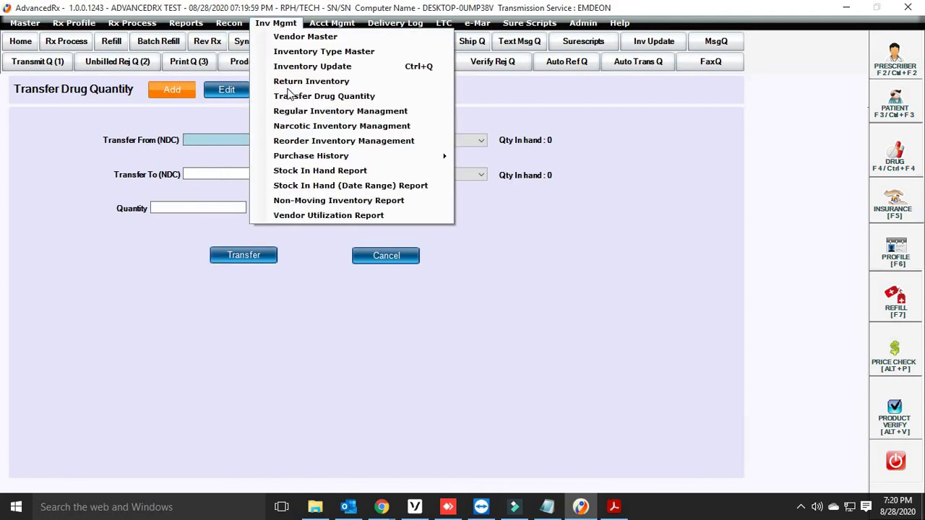
left_click(301, 111)
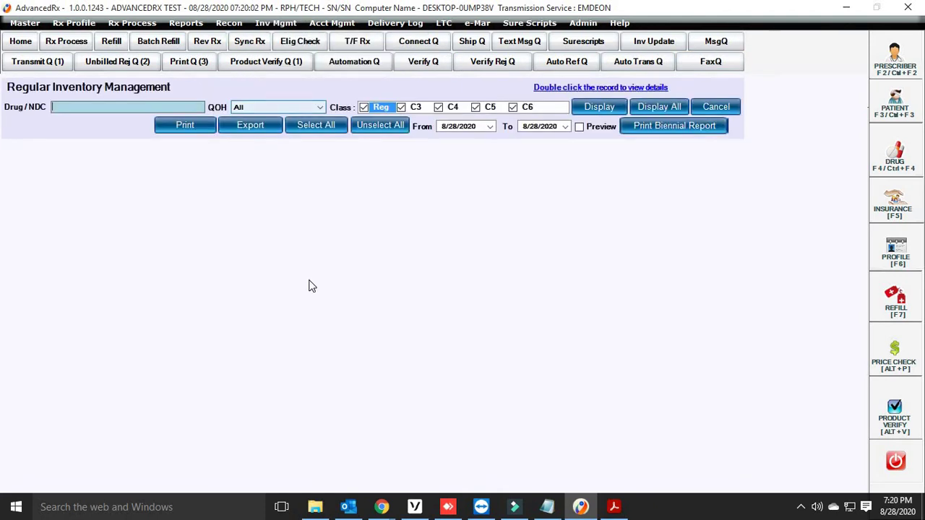
left_click(661, 107)
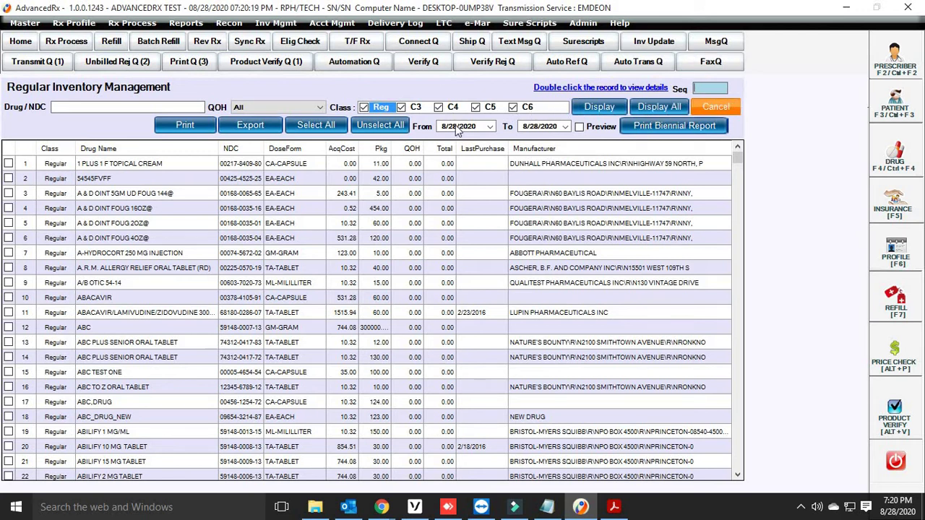
left_click(83, 110)
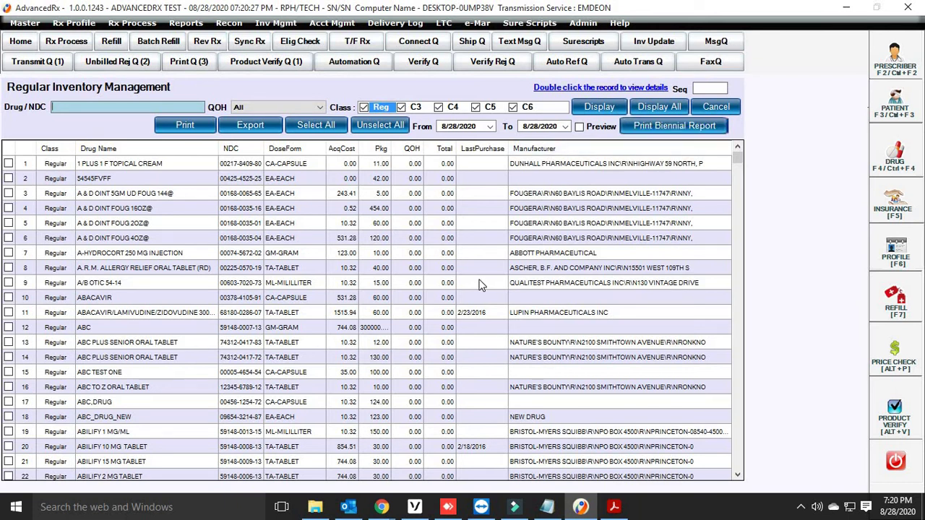
double_click(127, 166)
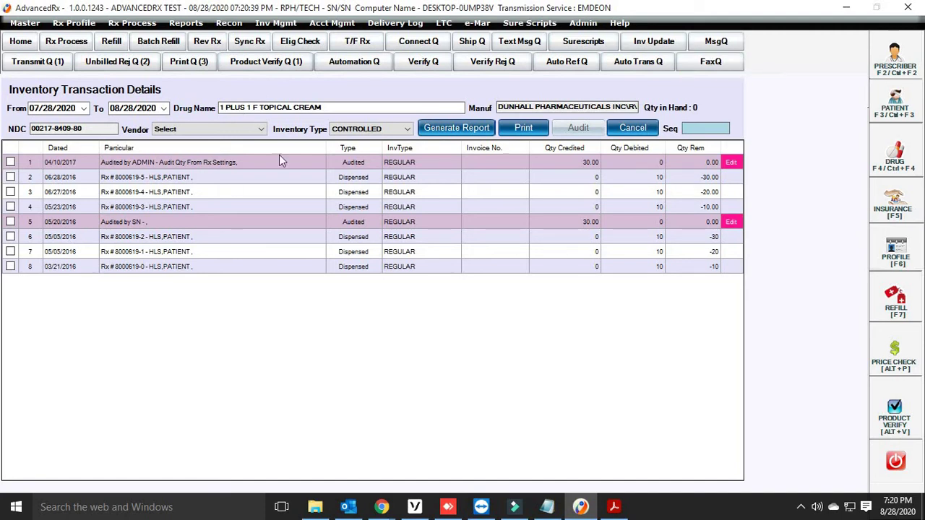
Open Narcotic Inventory Management and display all drugs of classes C1 and C2.
left_click(275, 22)
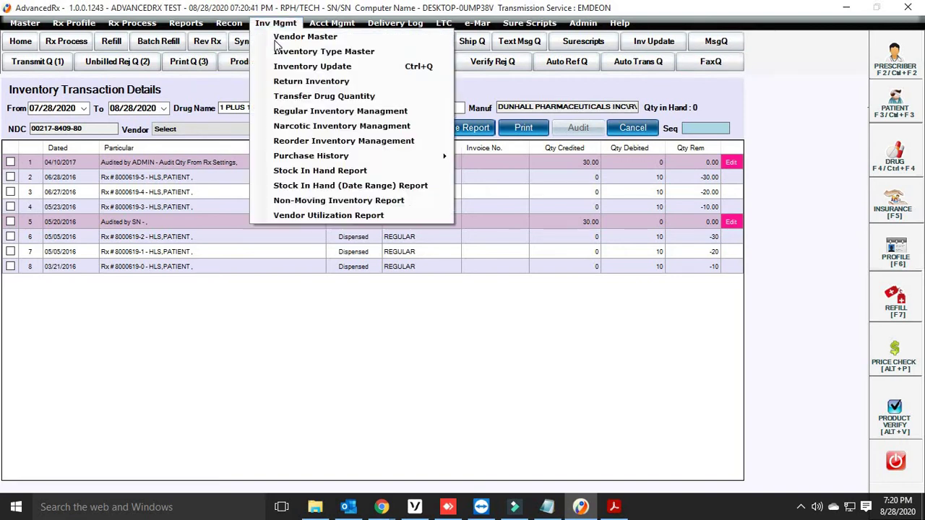
left_click(309, 124)
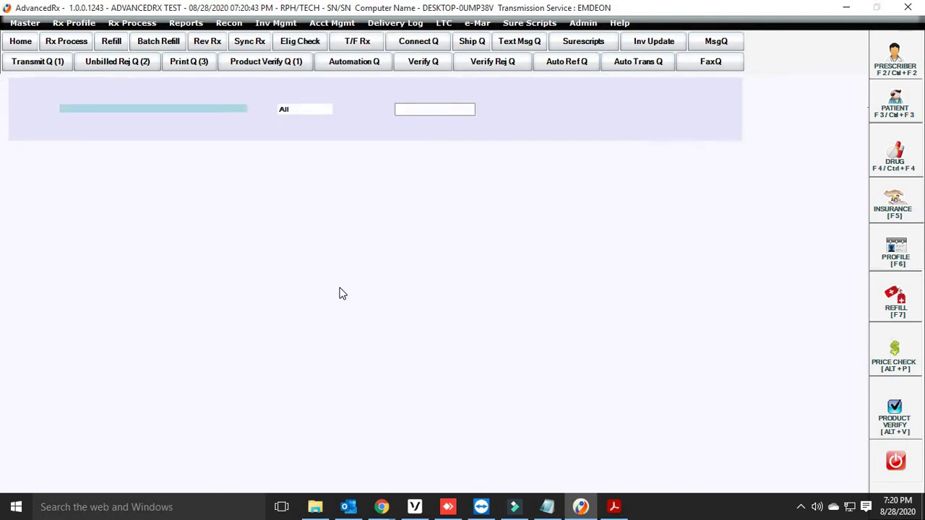
left_click(567, 118)
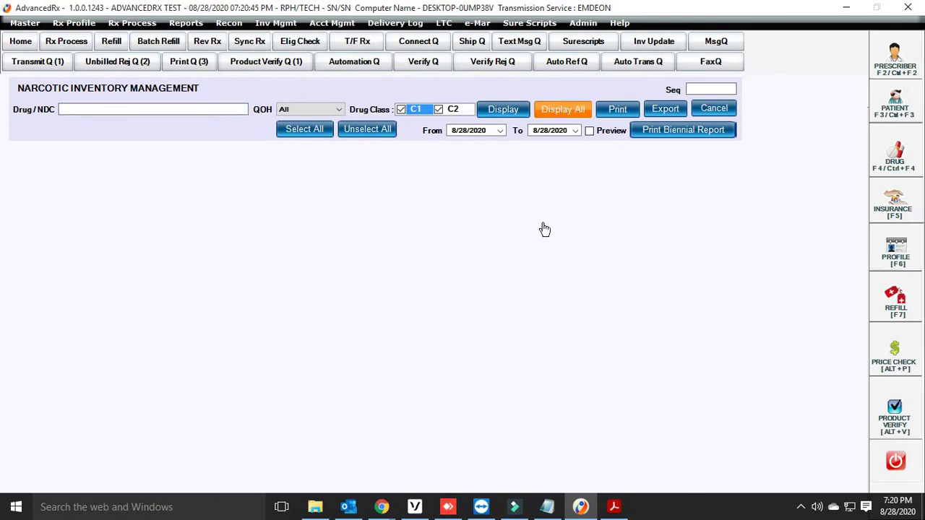
Try to view the transaction details of the first narcotic drug, ACTIQ 400 MCG ORAL TRANSMUCOSAL and ADDERALL 10MG TAB.
left_click(131, 168)
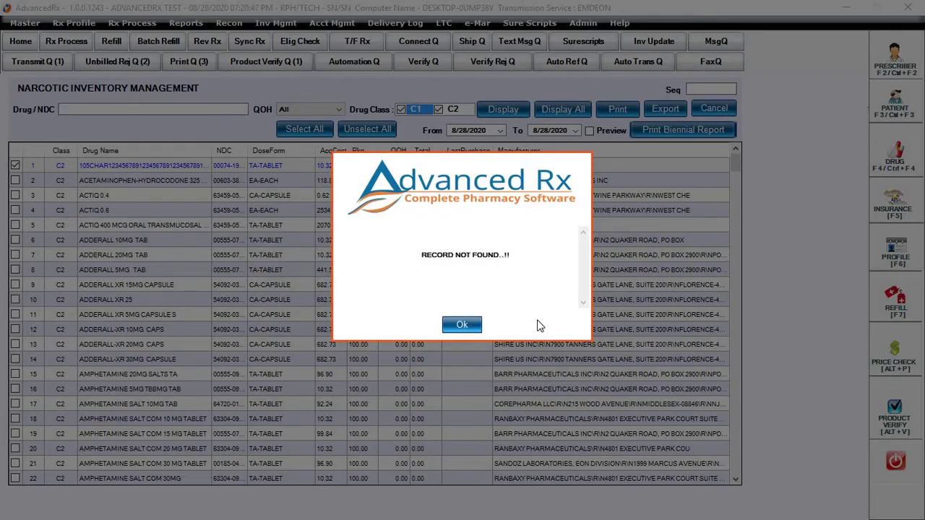
left_click(463, 326)
left_click(88, 226)
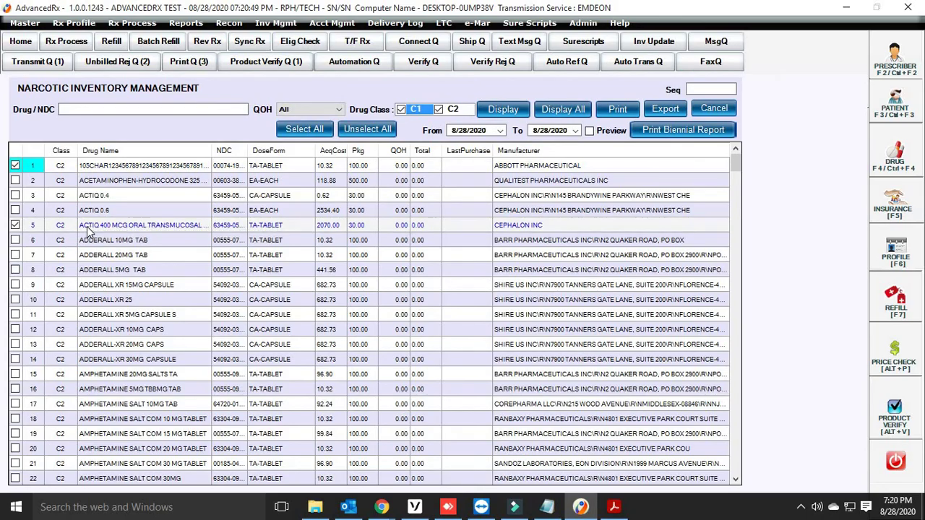
left_click(107, 243)
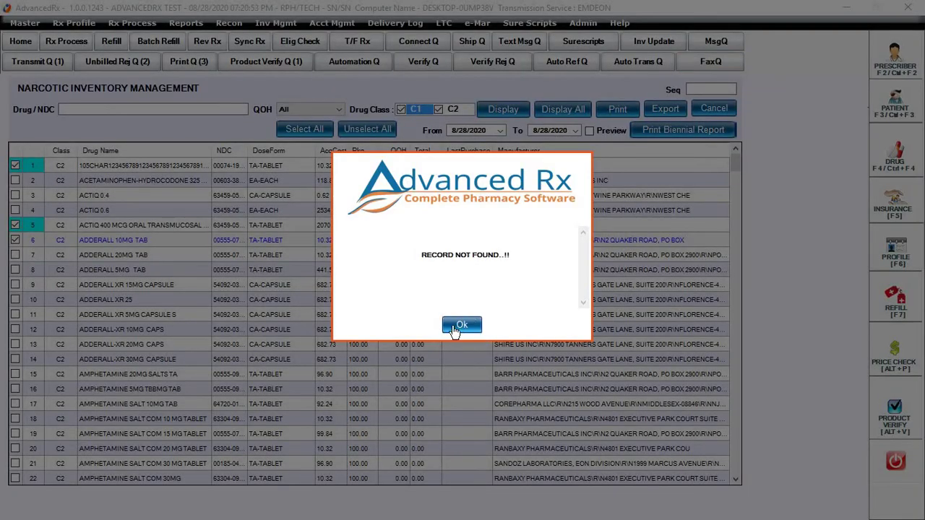
left_click(462, 324)
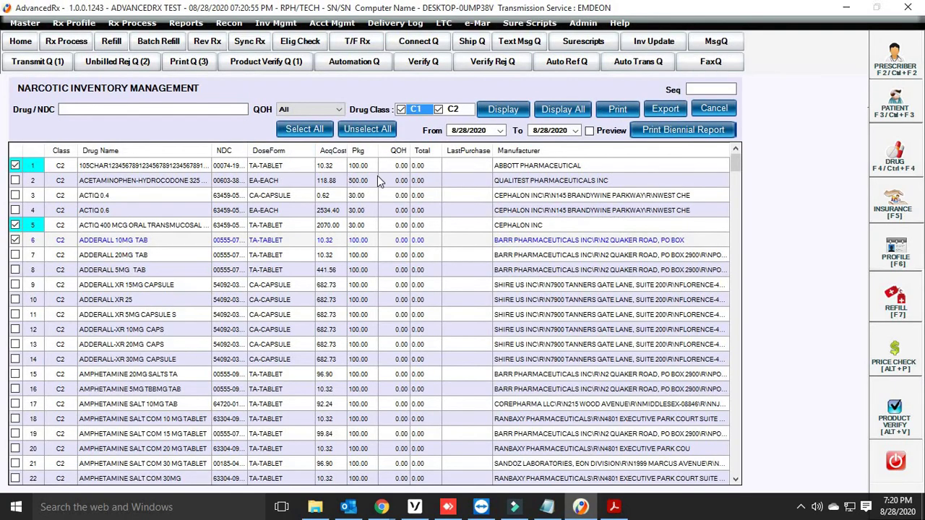
Open Reorder Inventory Management, generate the report for 08/28/2020 and view its ROL data.
left_click(283, 23)
left_click(309, 141)
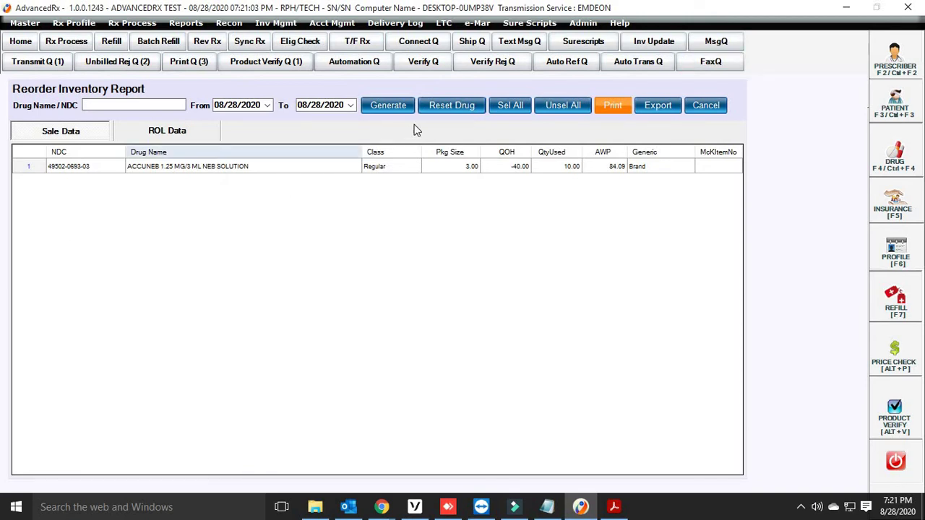
left_click(394, 109)
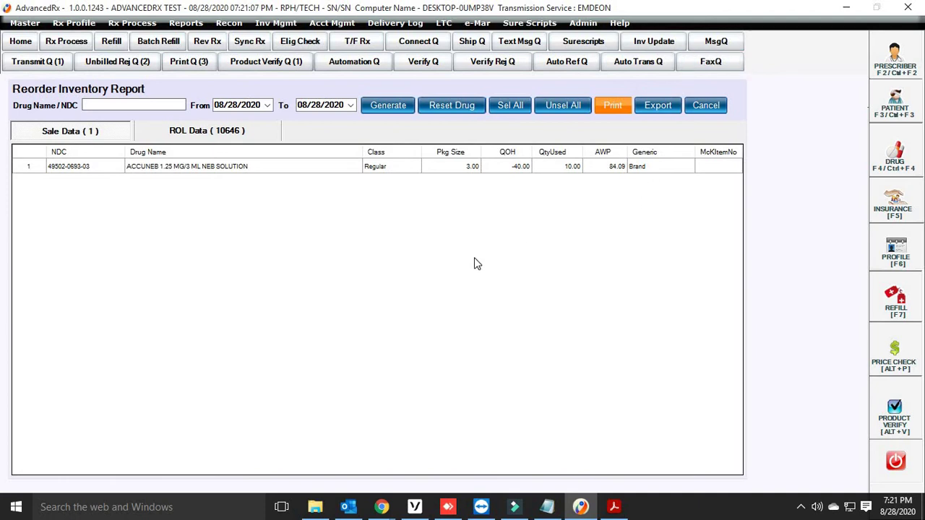
left_click(178, 130)
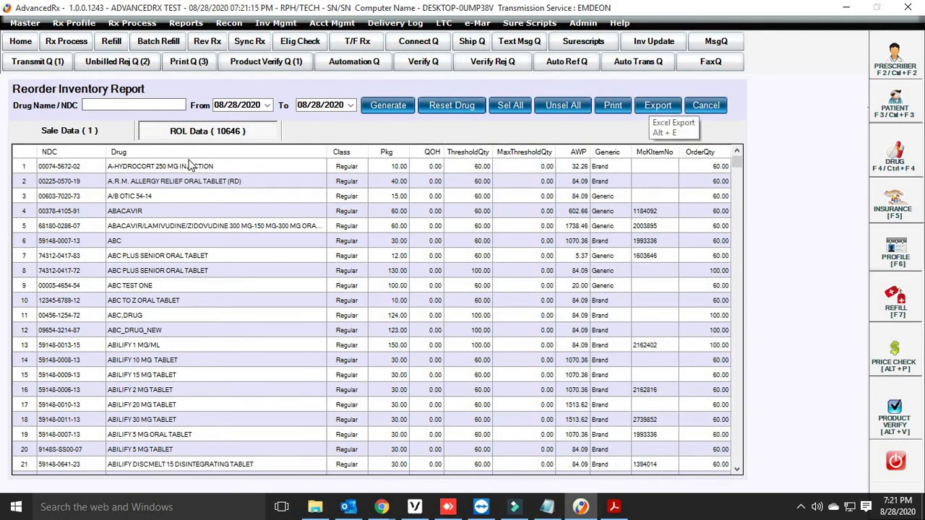
Open the vendor-wise purchase history and generate it for 08/28/2020 with all vendors, inventory types and drug types.
left_click(275, 22)
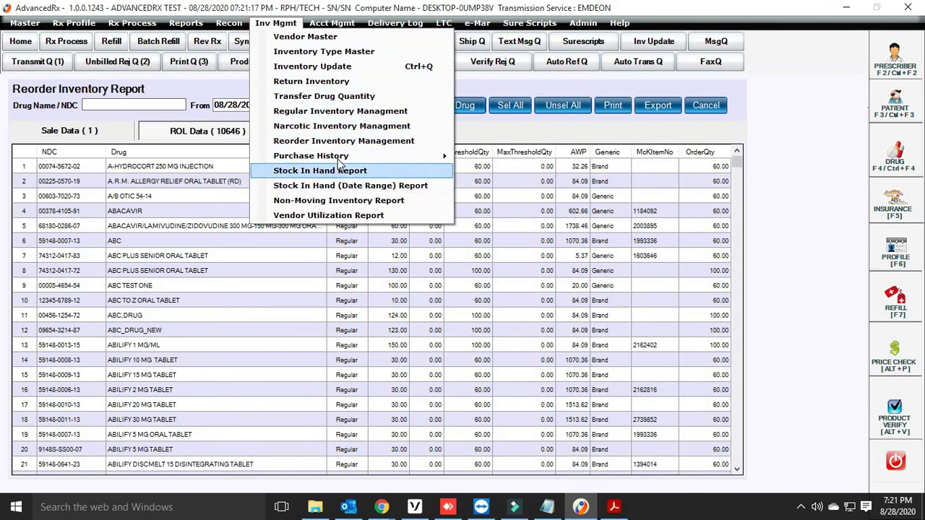
mouse_move(344, 158)
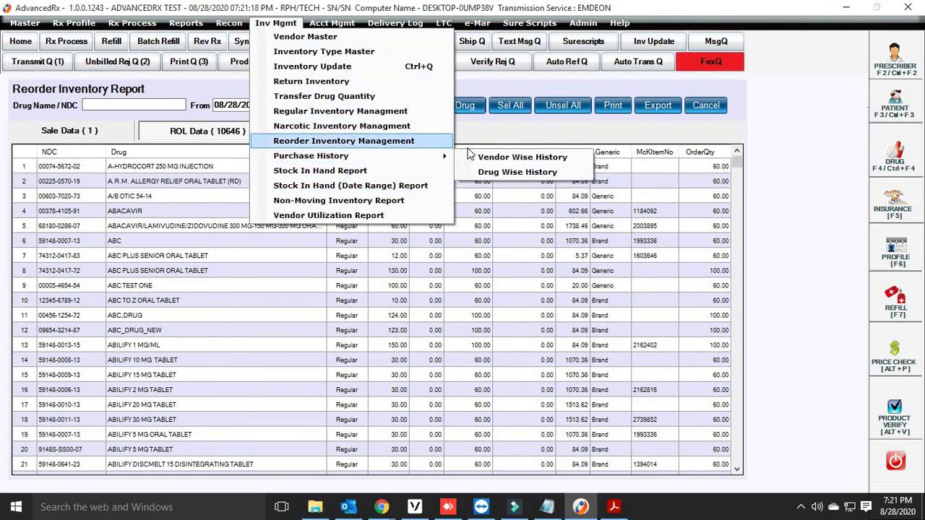
left_click(511, 159)
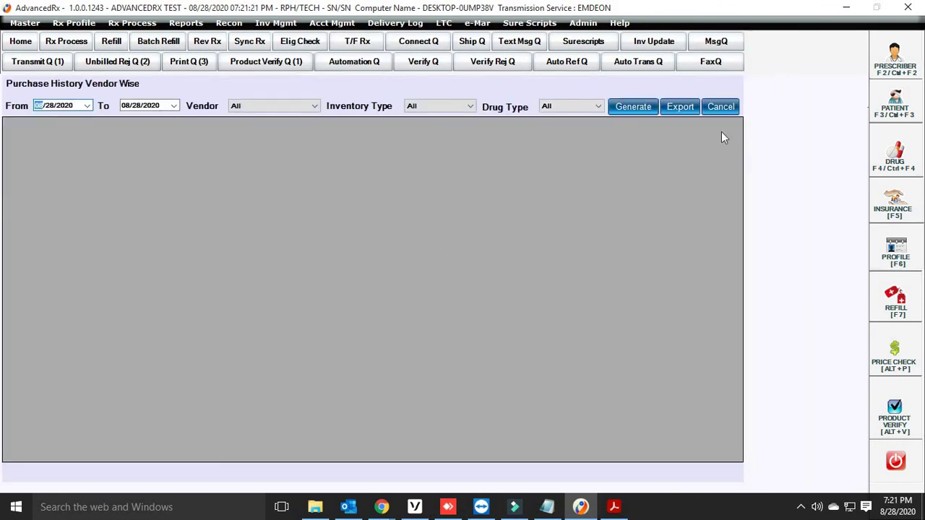
left_click(633, 109)
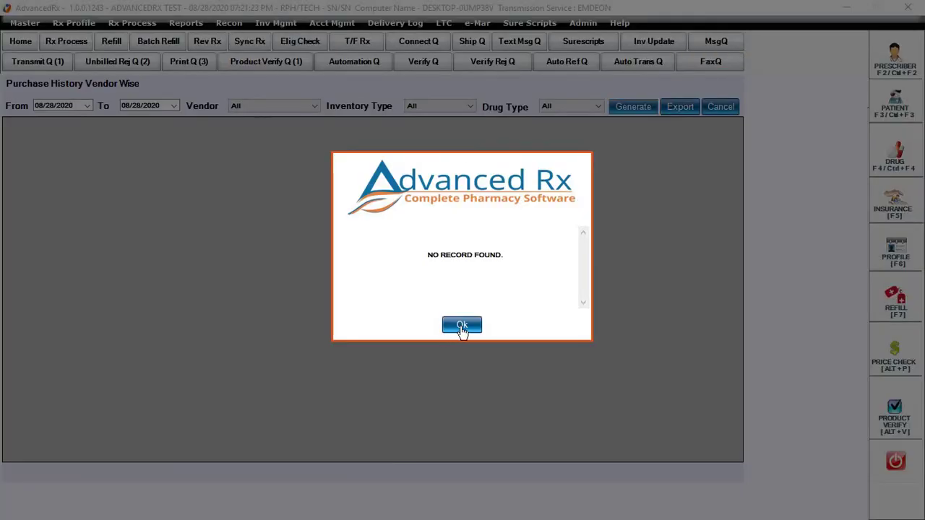
left_click(461, 326)
Set the start date of the vendor-wise purchase history to 01/05/2015 and generate the report.
left_click(65, 105)
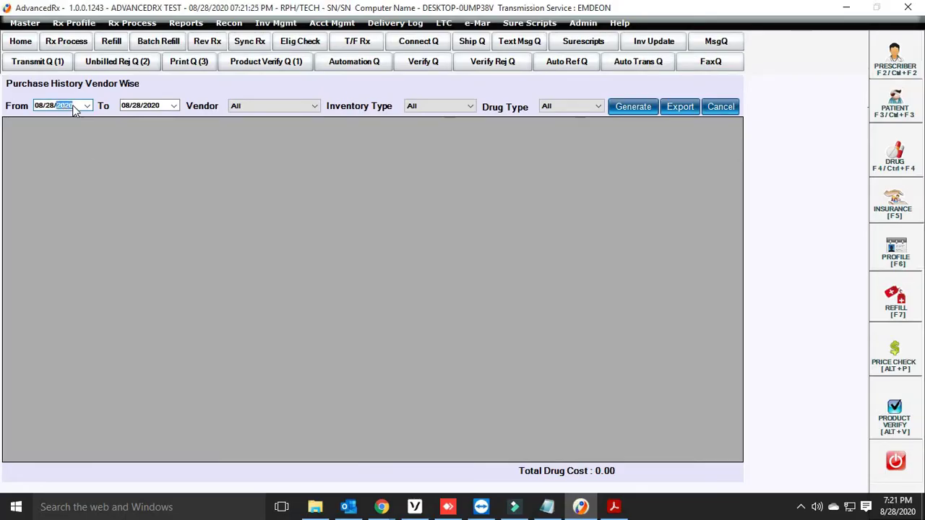
left_click(86, 106)
left_click(108, 125)
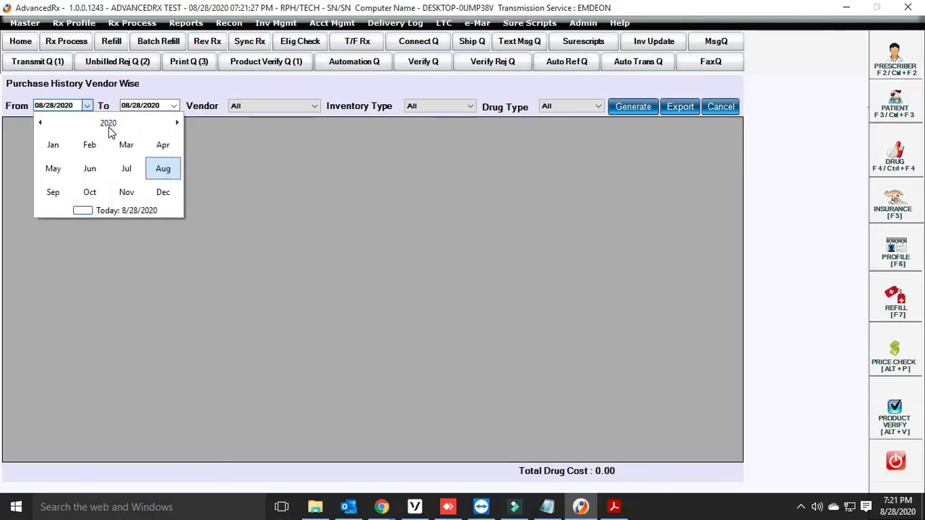
left_click(108, 124)
left_click(58, 146)
left_click(41, 123)
left_click(40, 123)
left_click(40, 123)
left_click(40, 123)
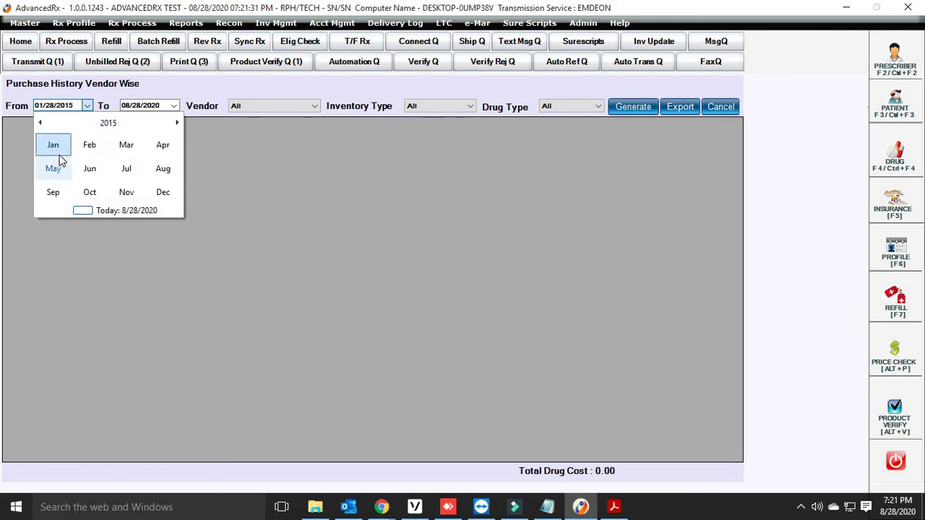
left_click(58, 153)
left_click(68, 159)
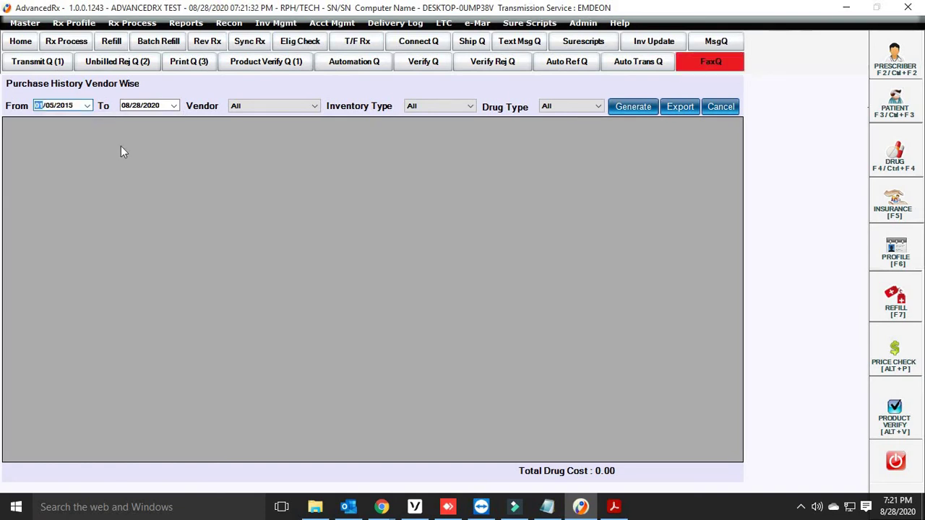
left_click(630, 107)
Look through the vendor purchase records and the available options of the vendor, inventory type and drug type filters.
scroll(394, 316, "down", 4)
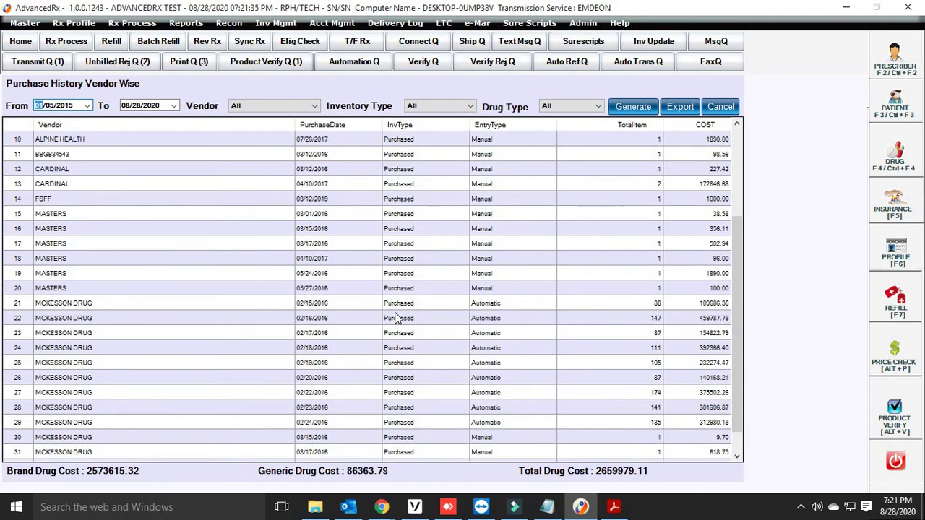
scroll(93, 289, "up", 4)
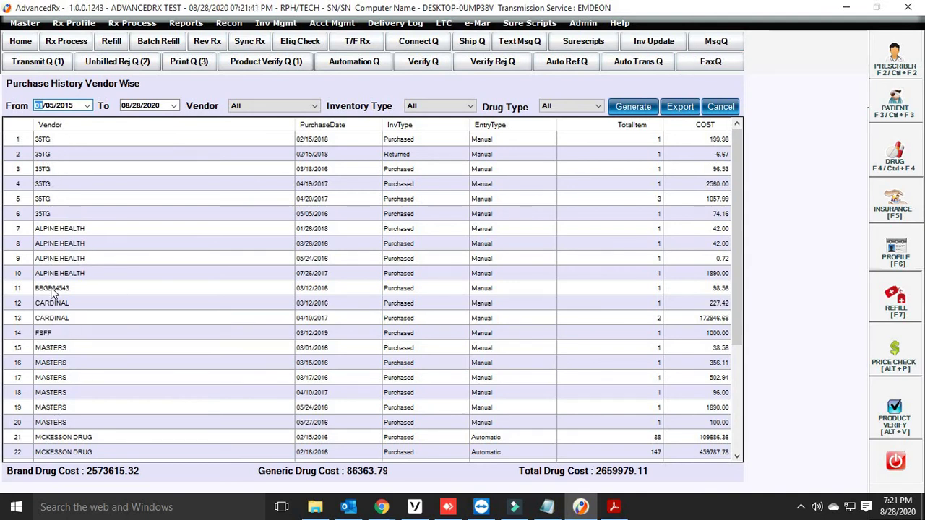
scroll(339, 248, "down", 5)
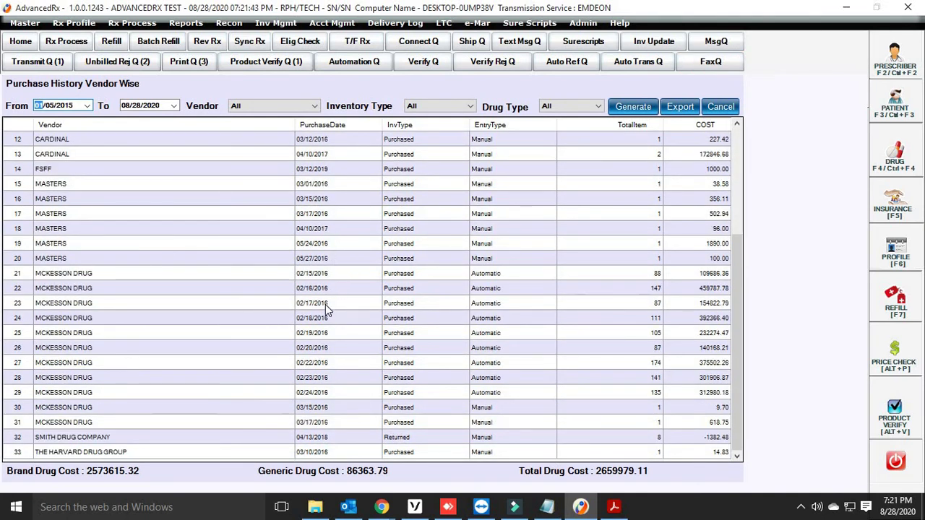
scroll(325, 305, "up", 5)
scroll(325, 304, "down", 5)
left_click(289, 107)
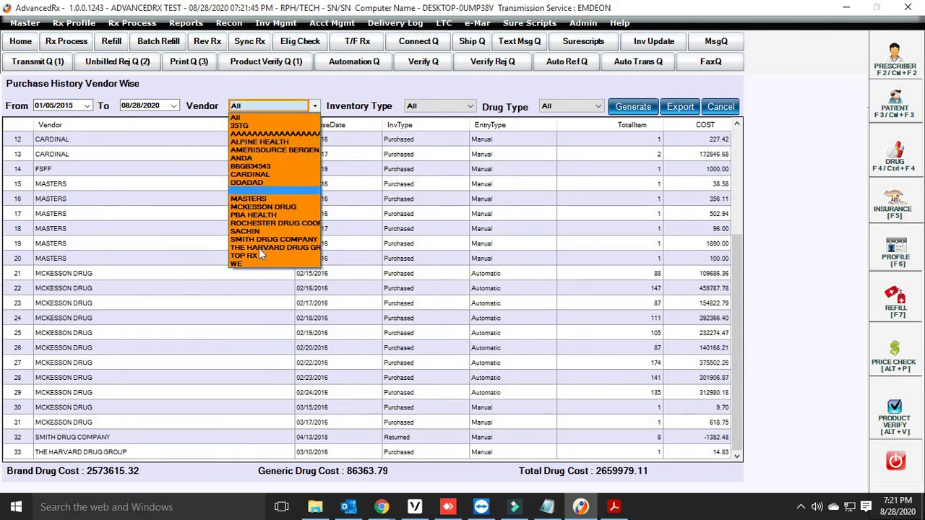
left_click(451, 107)
left_click(453, 108)
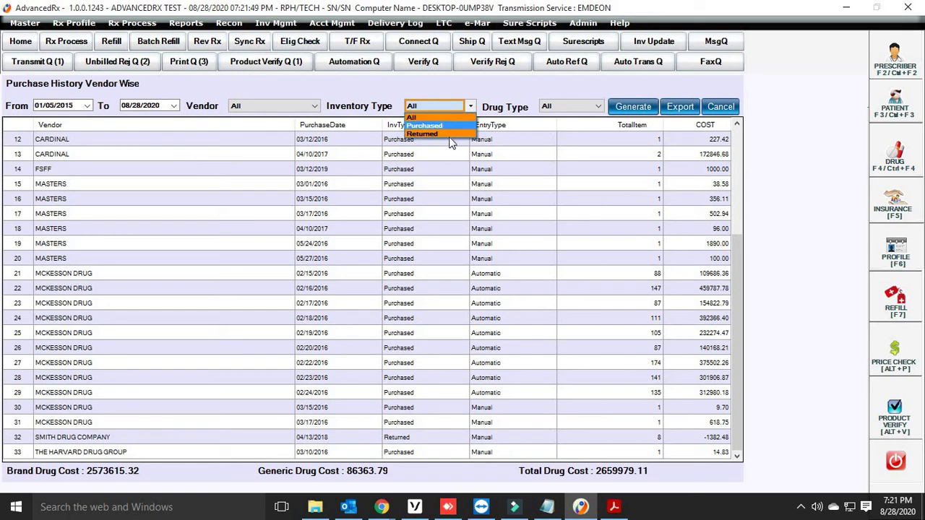
left_click(557, 106)
left_click(557, 106)
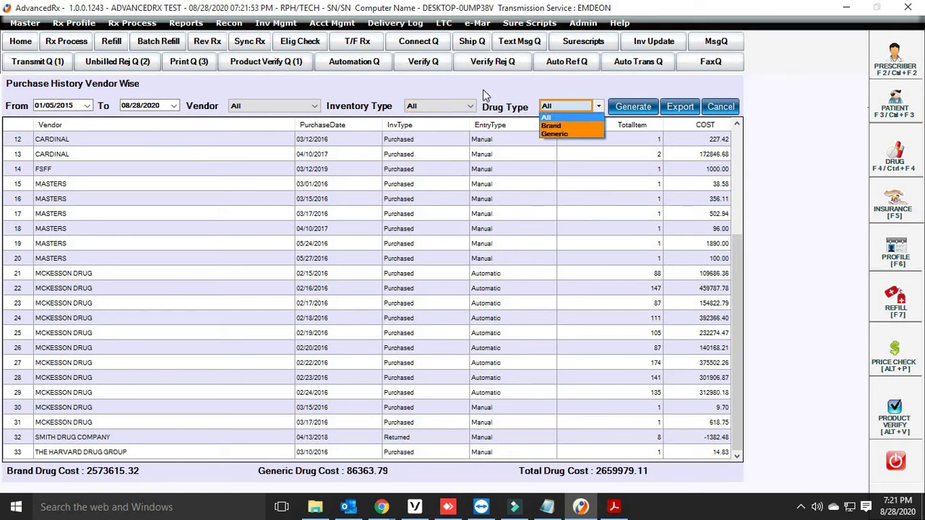
Open the drug-wise purchase history form.
left_click(276, 22)
left_click(276, 23)
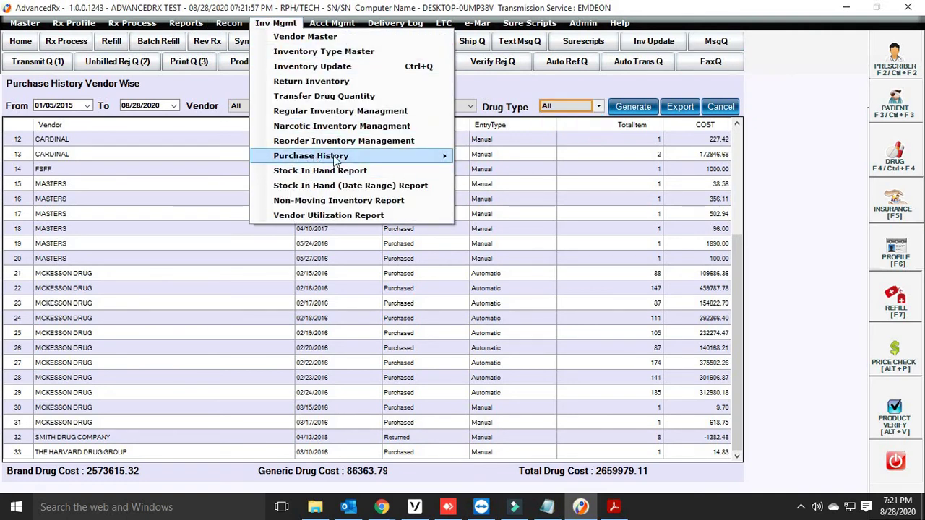
mouse_move(325, 155)
left_click(487, 171)
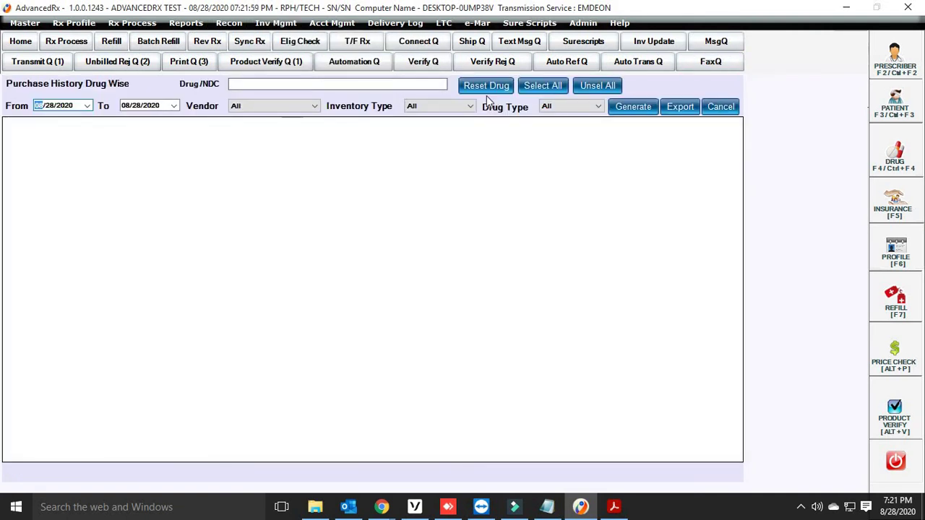
Set the start date of the drug-wise purchase history to 08/14/1990 and generate the report through 08/28/2020.
left_click(86, 105)
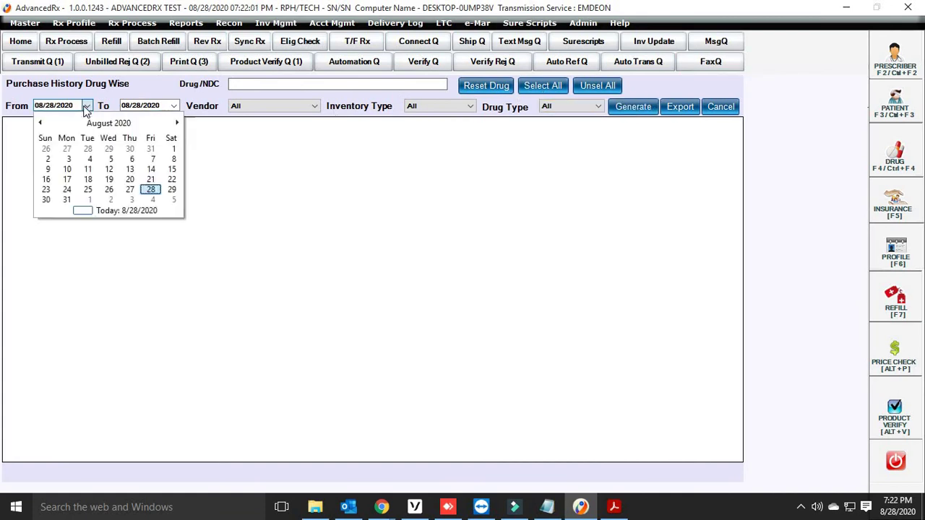
left_click(118, 123)
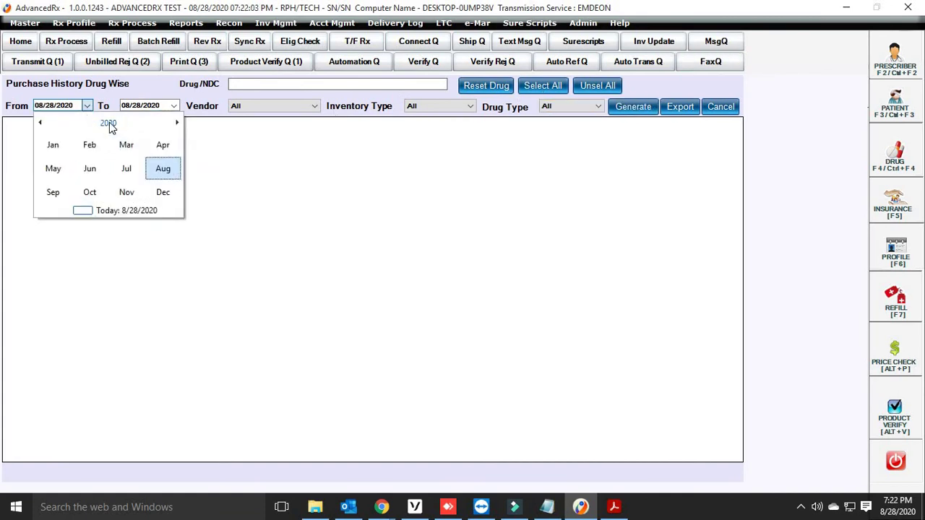
left_click(108, 123)
left_click(108, 123)
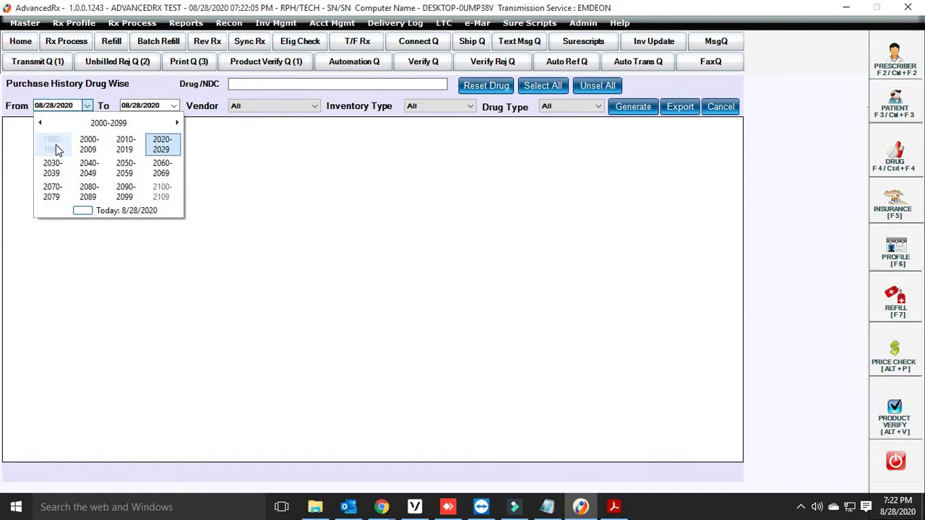
left_click(55, 149)
left_click(88, 149)
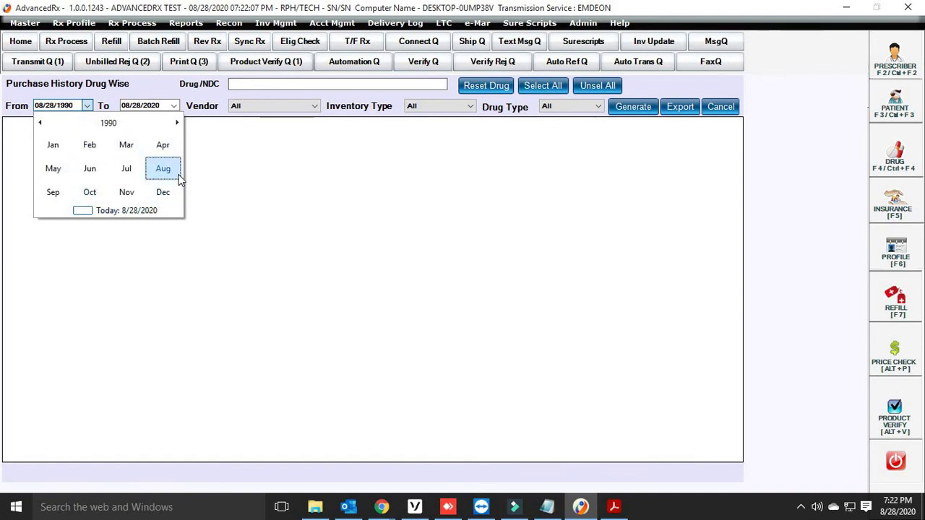
left_click(163, 169)
left_click(88, 170)
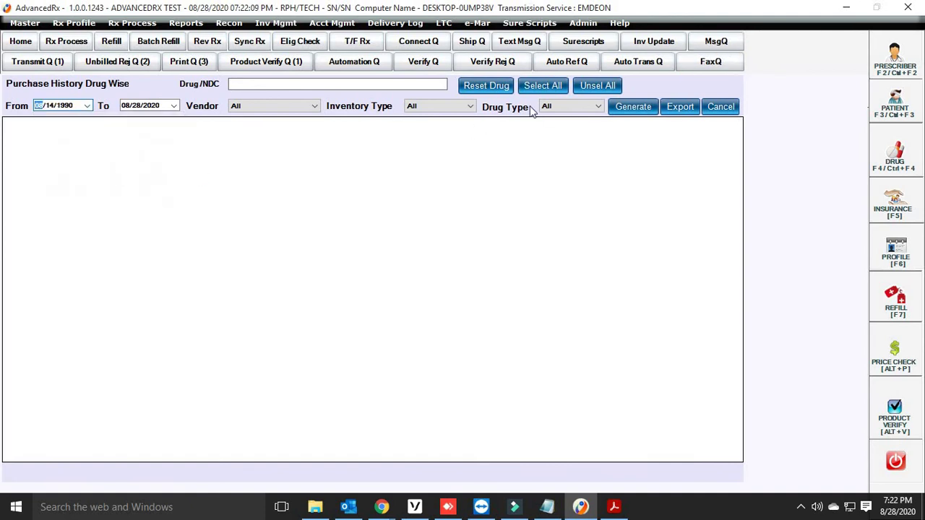
left_click(633, 106)
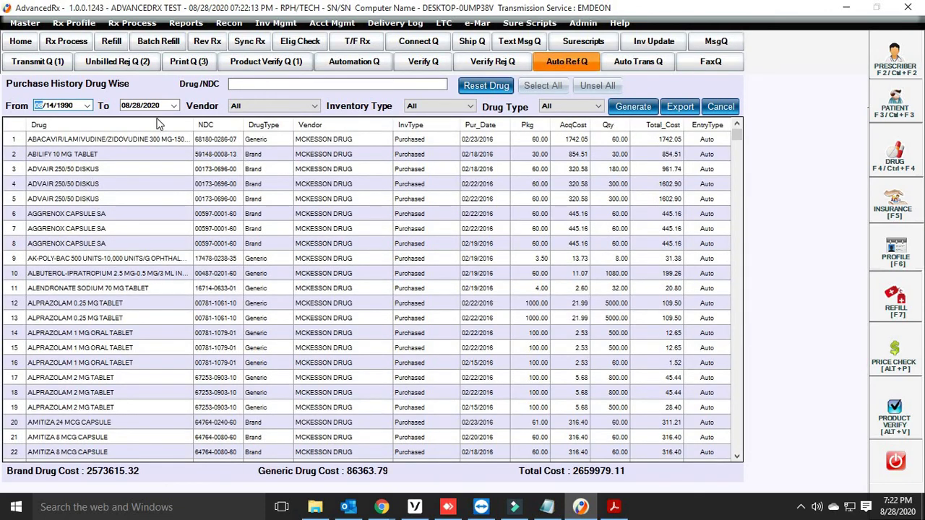
Look through the vendor, inventory type and drug type filter options of the drug-wise purchase history.
left_click(263, 108)
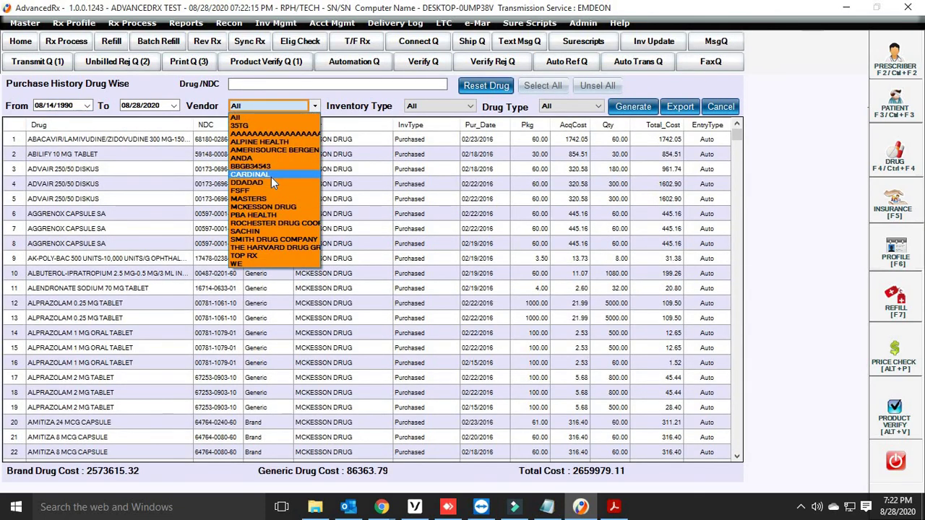
left_click(459, 112)
left_click(554, 107)
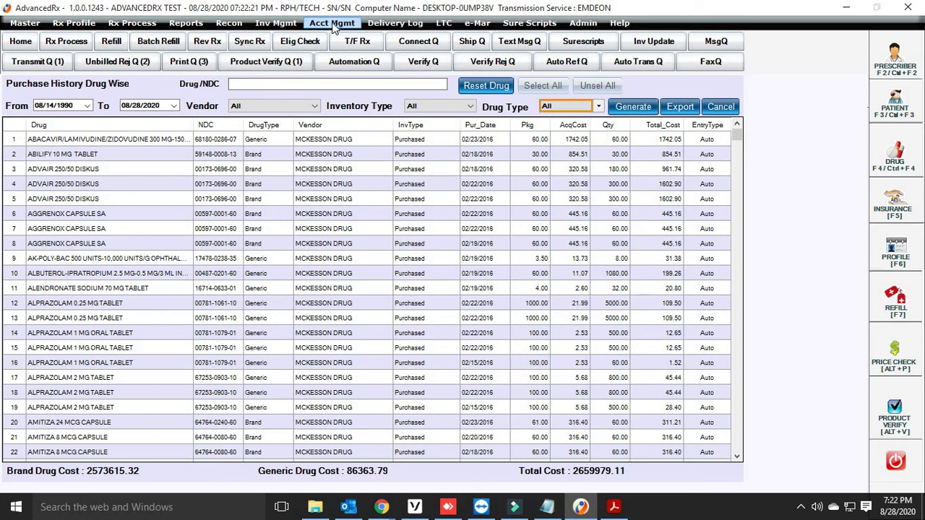
Open the Stock In Hand Report and display all drugs for every class.
left_click(275, 23)
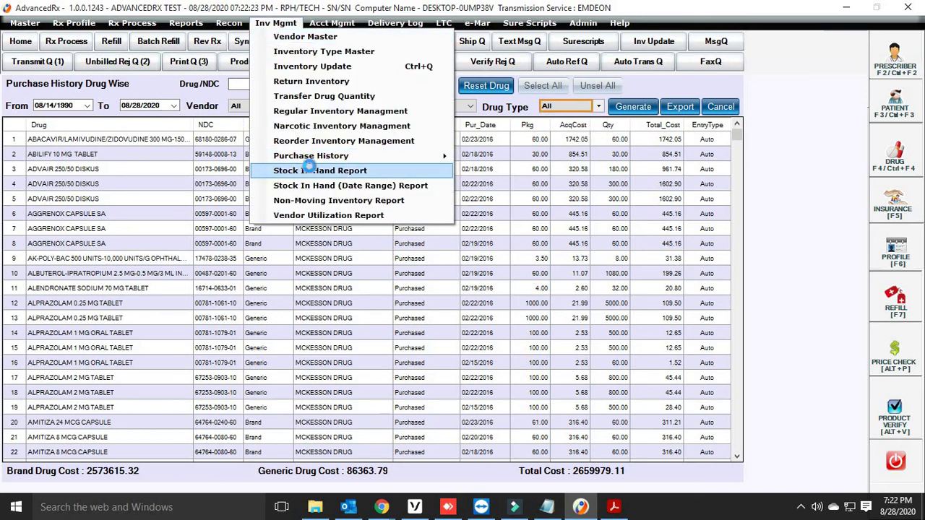
left_click(313, 172)
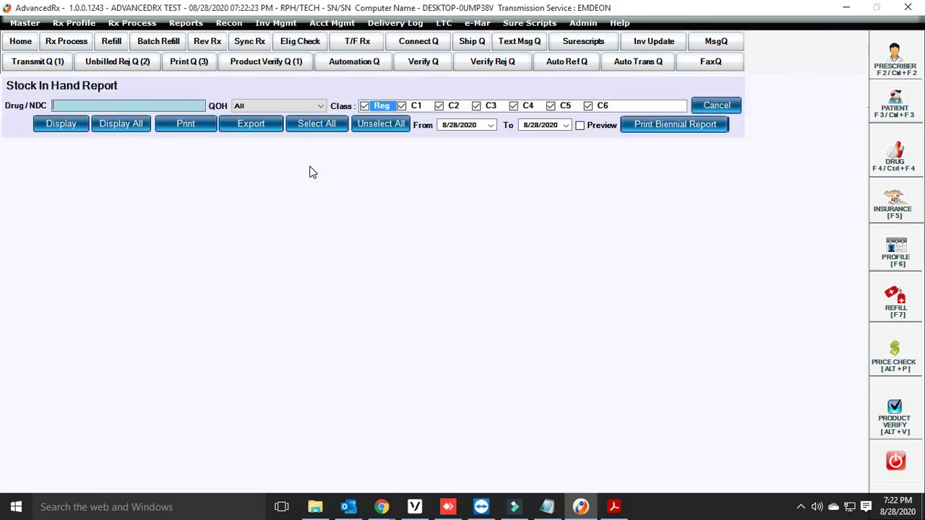
left_click(120, 129)
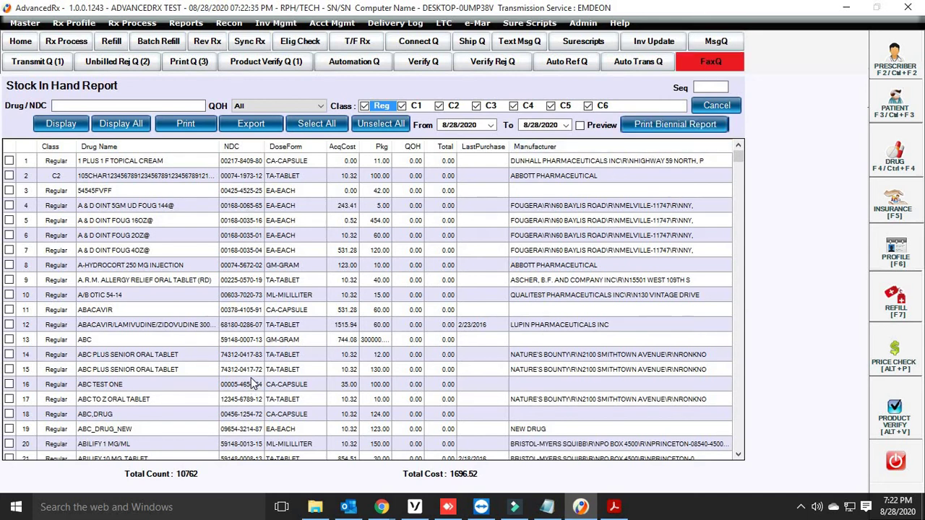
Open the date-range Stock In Hand Report and display all drugs for 8/1/2020 to 8/31/2020.
left_click(276, 23)
left_click(321, 187)
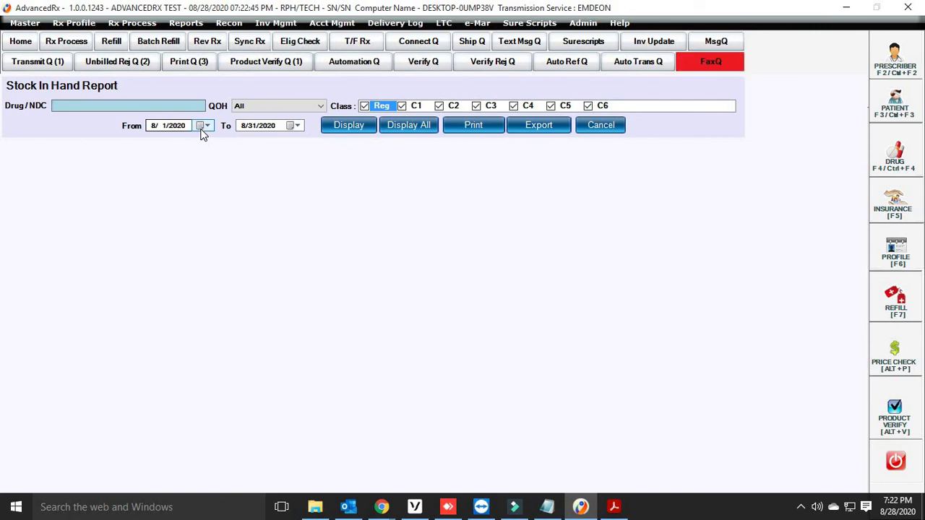
left_click(408, 125)
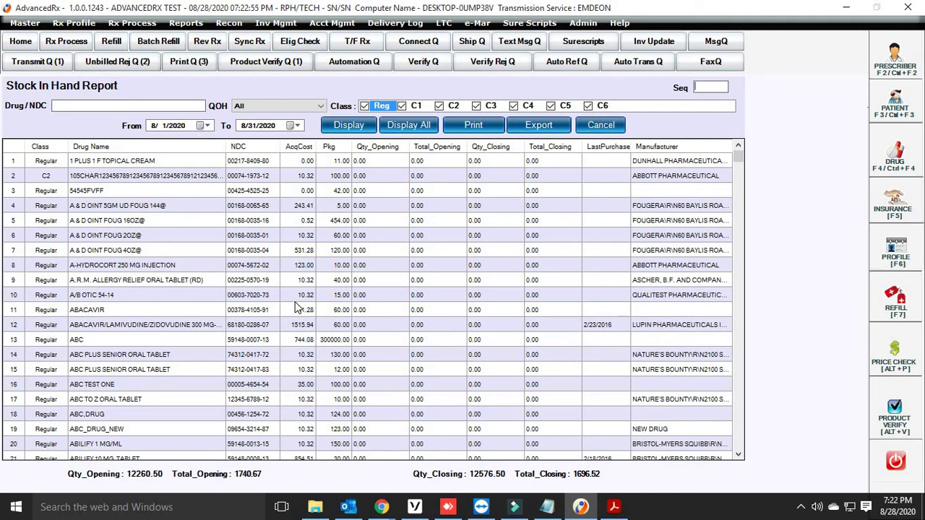
Open the Non-Moving Inventory Report and display all drugs not used in 30 days.
left_click(275, 22)
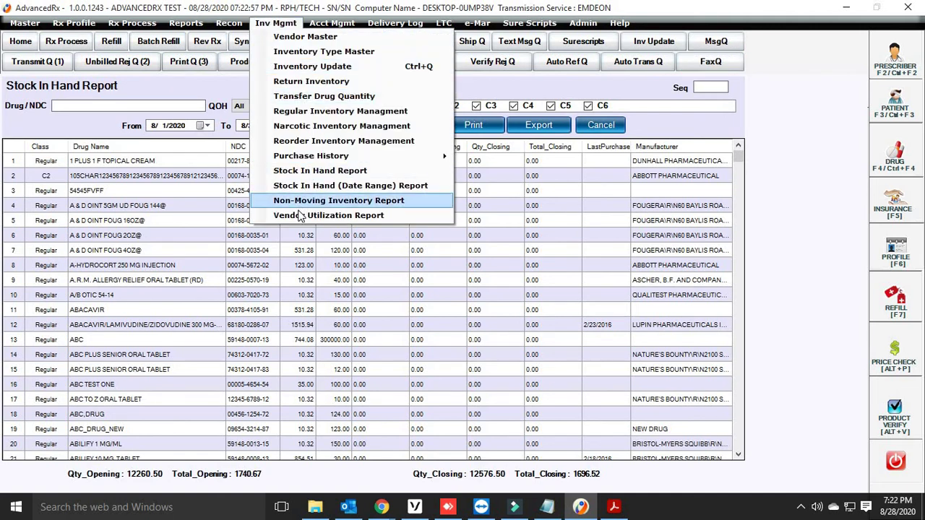
left_click(309, 201)
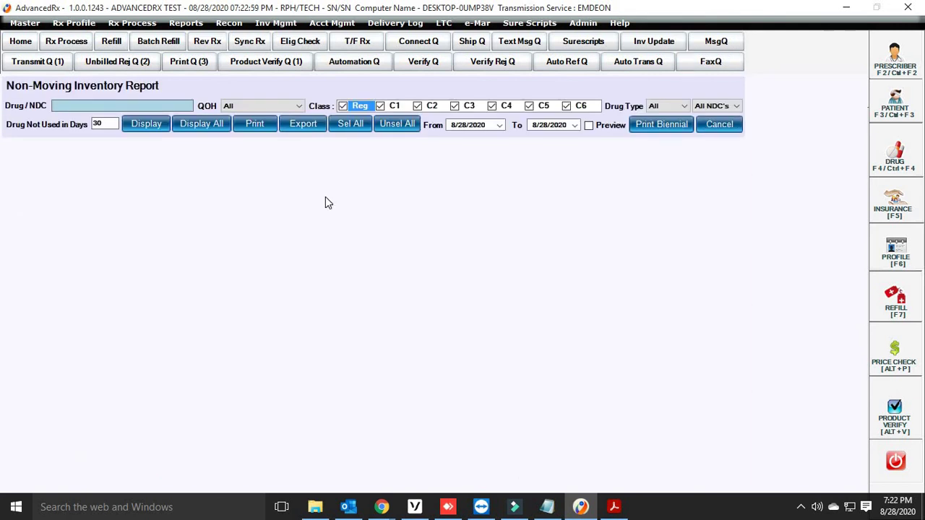
left_click(206, 129)
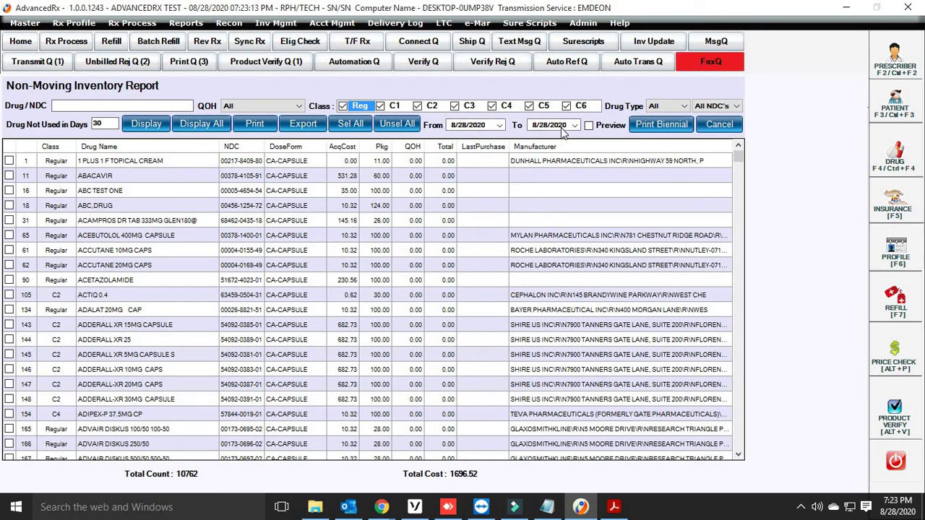
Examine the drug type, unused-days and drug/NDC filters of the Non-Moving Inventory Report.
left_click(684, 106)
left_click(654, 116)
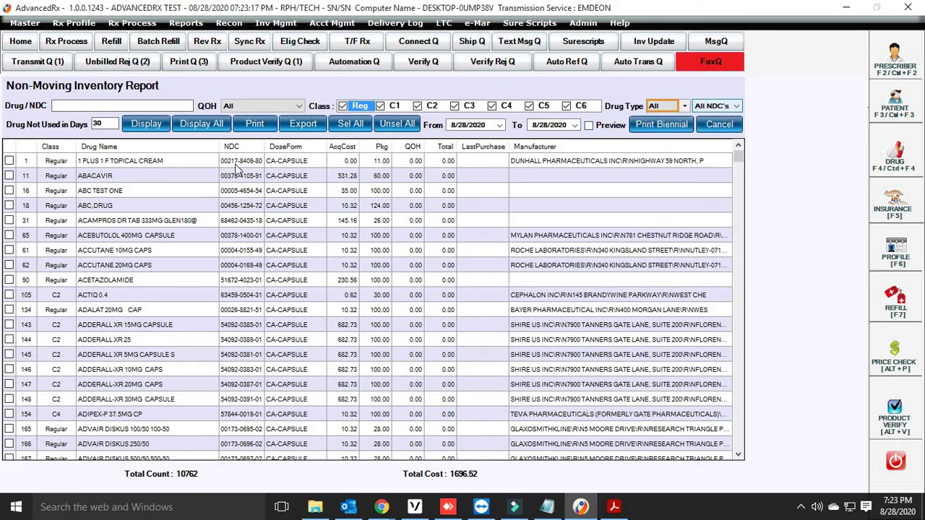
left_click(113, 123)
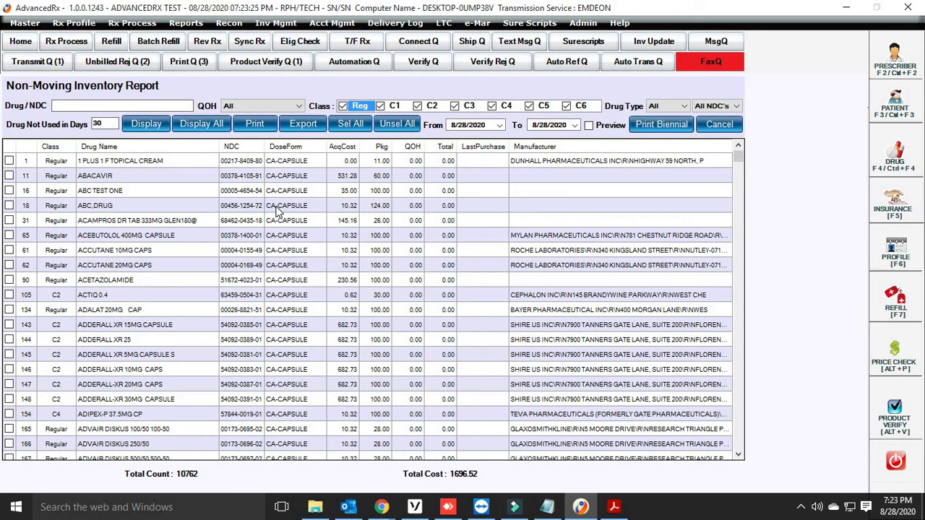
left_click(80, 102)
Open the Vendor Utilization Report and generate it for 08/01/2020 to 08/28/2020 with all vendors and inventory types.
left_click(275, 23)
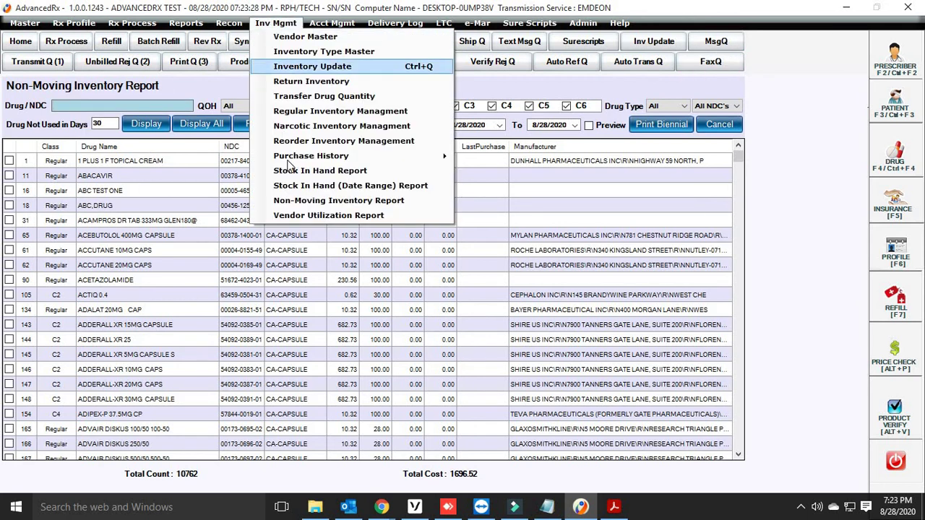
left_click(298, 214)
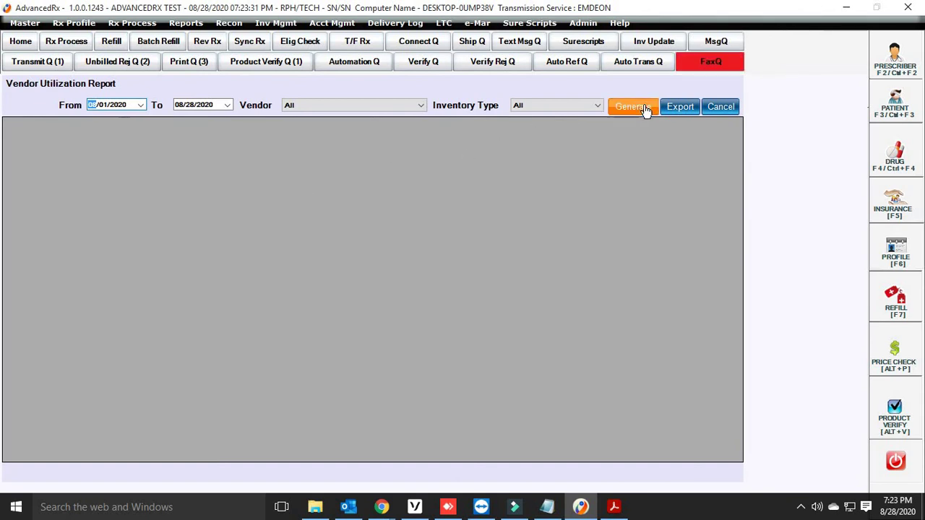
left_click(632, 107)
left_click(471, 330)
Set the start date of the Vendor Utilization Report to 01/02/1989 and generate the report through 08/28/2020.
left_click(114, 105)
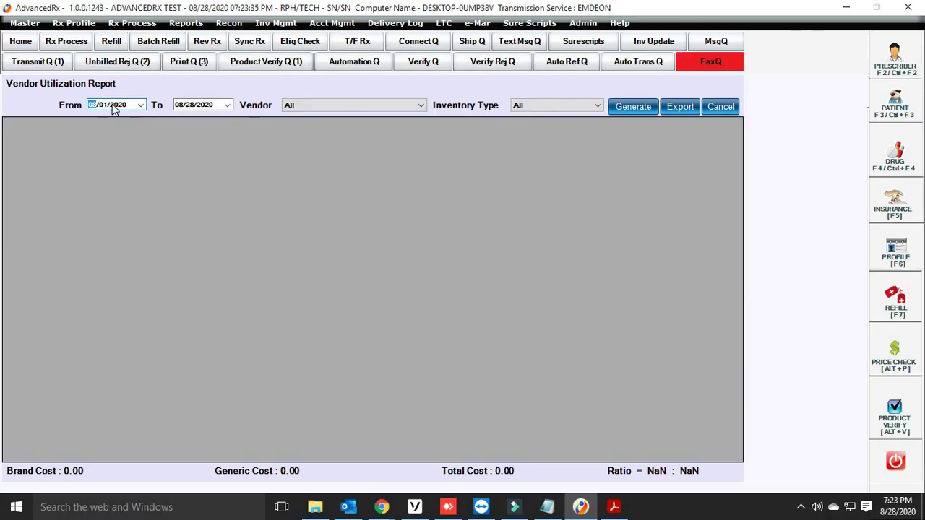
type("01")
left_click(140, 105)
left_click(174, 123)
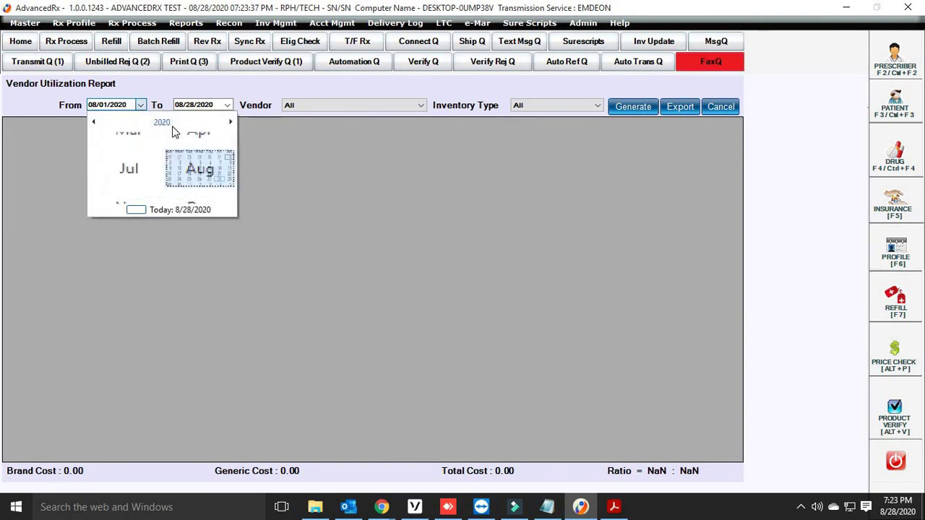
left_click(174, 123)
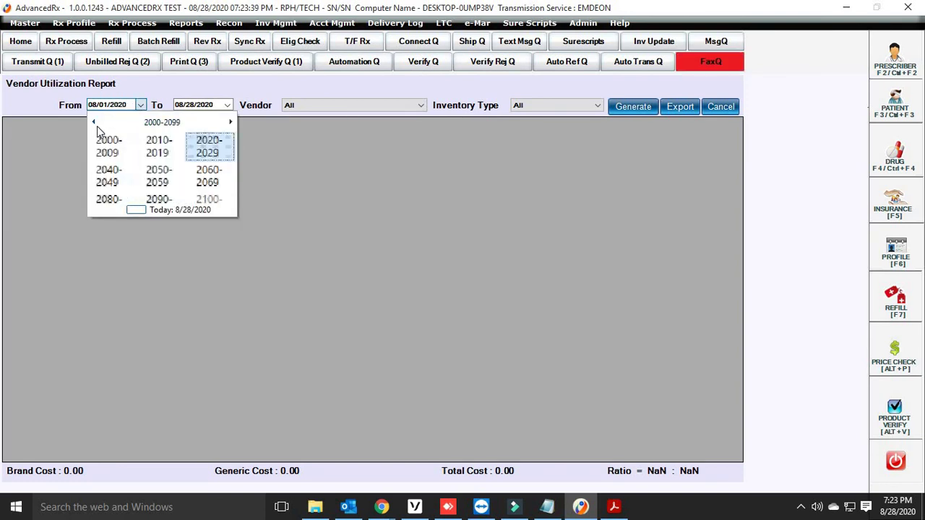
left_click(106, 144)
left_click(107, 144)
left_click(102, 142)
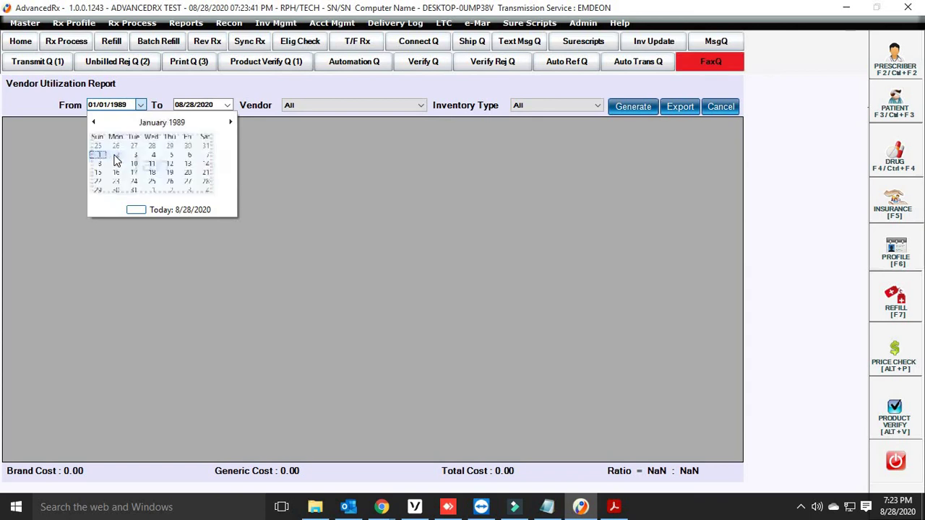
left_click(122, 158)
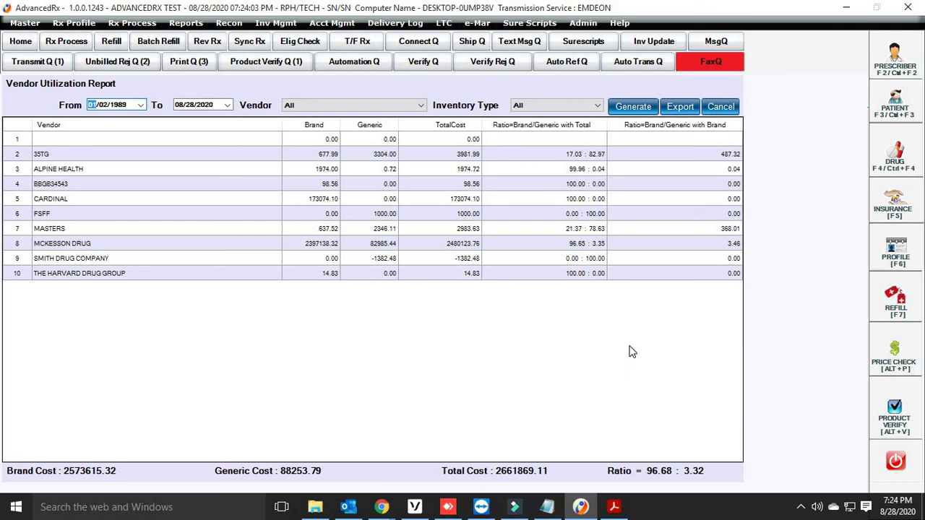
left_click(275, 23)
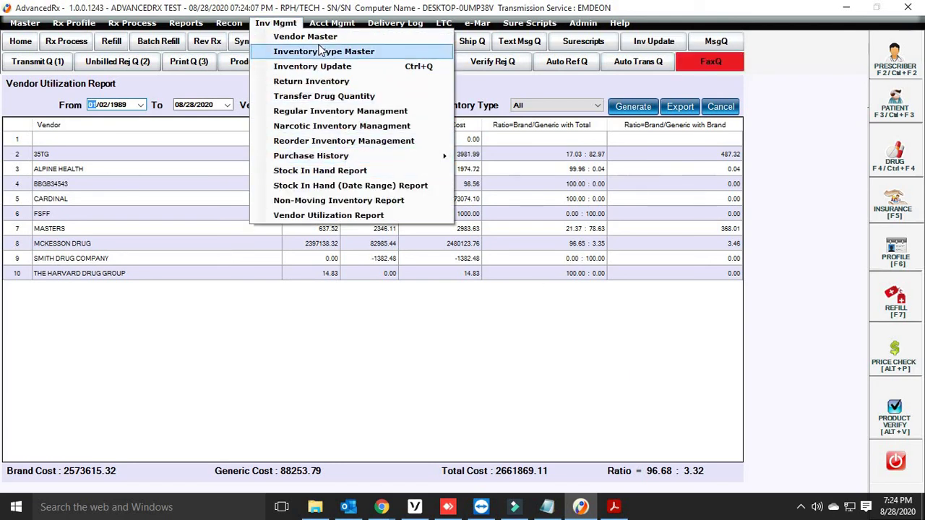